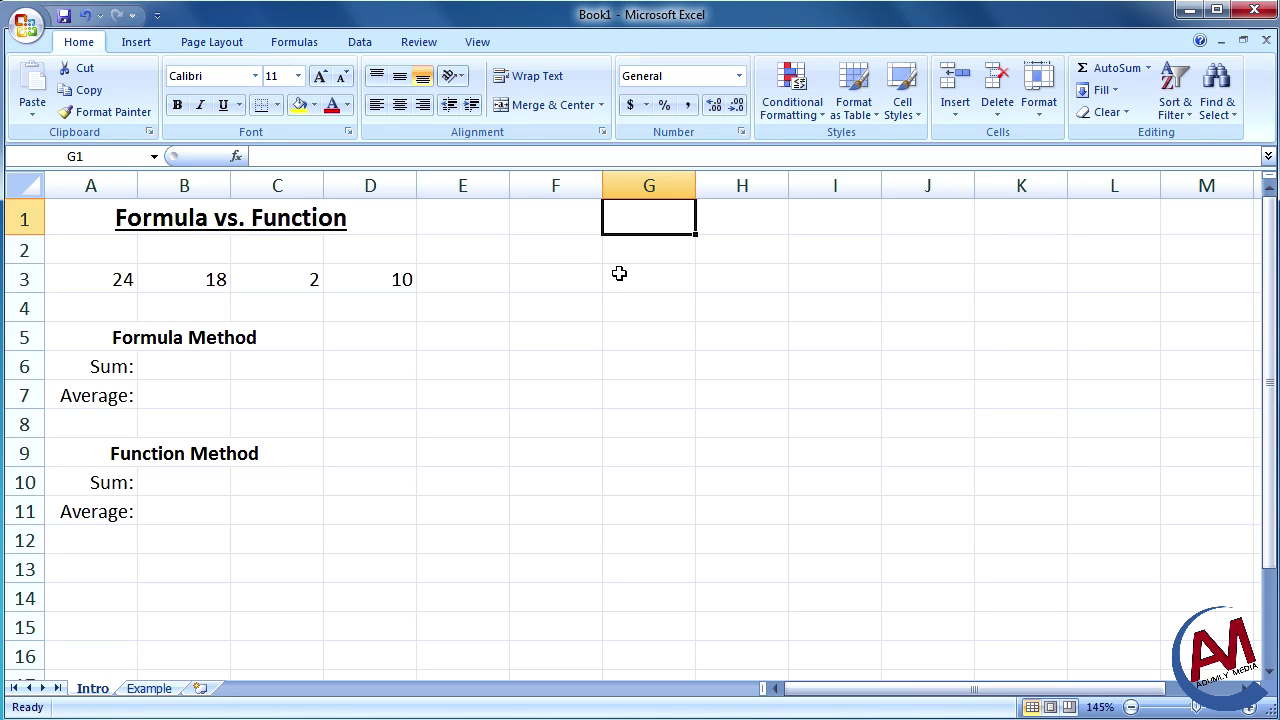
Enter =A3+B3+D3+C3 in B6 so the Formula Method Sum shows 54.
{"action": "left_click", "coordinate": [202, 375]}
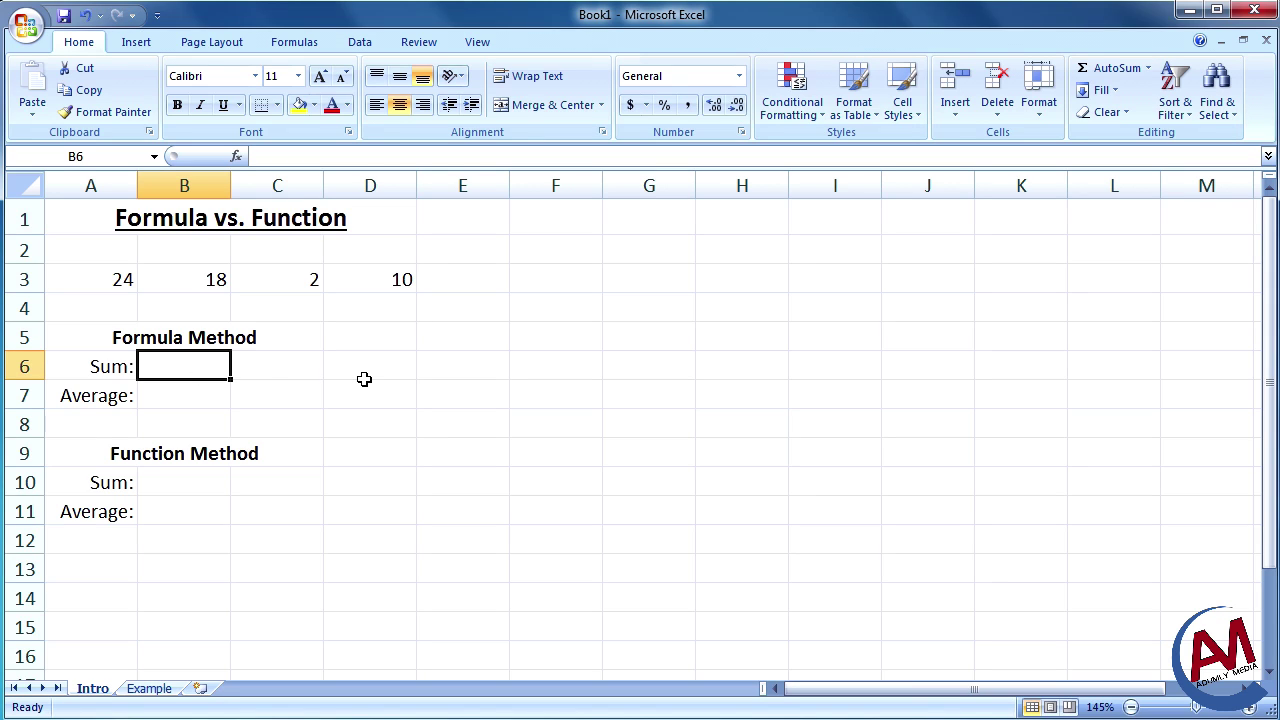
{"action": "type", "text": "="}
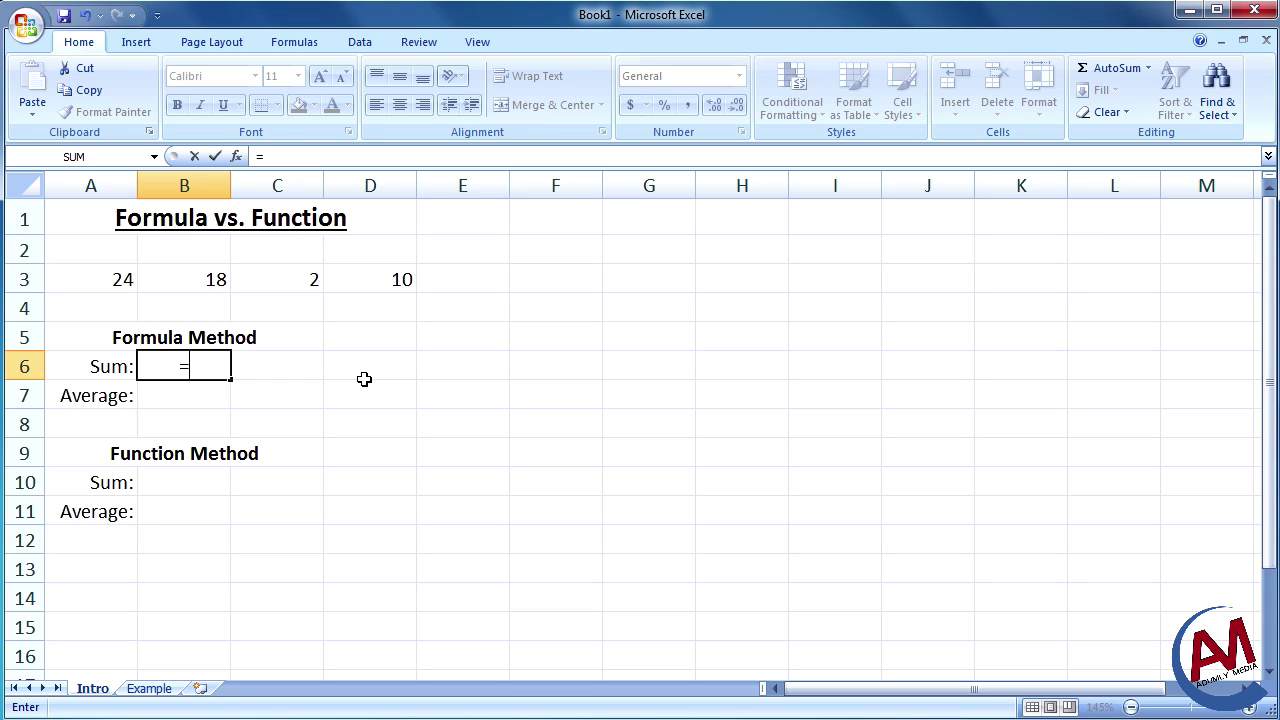
{"action": "left_click", "coordinate": [120, 281]}
{"action": "type", "text": "+"}
{"action": "left_click", "coordinate": [187, 277]}
{"action": "type", "text": "+"}
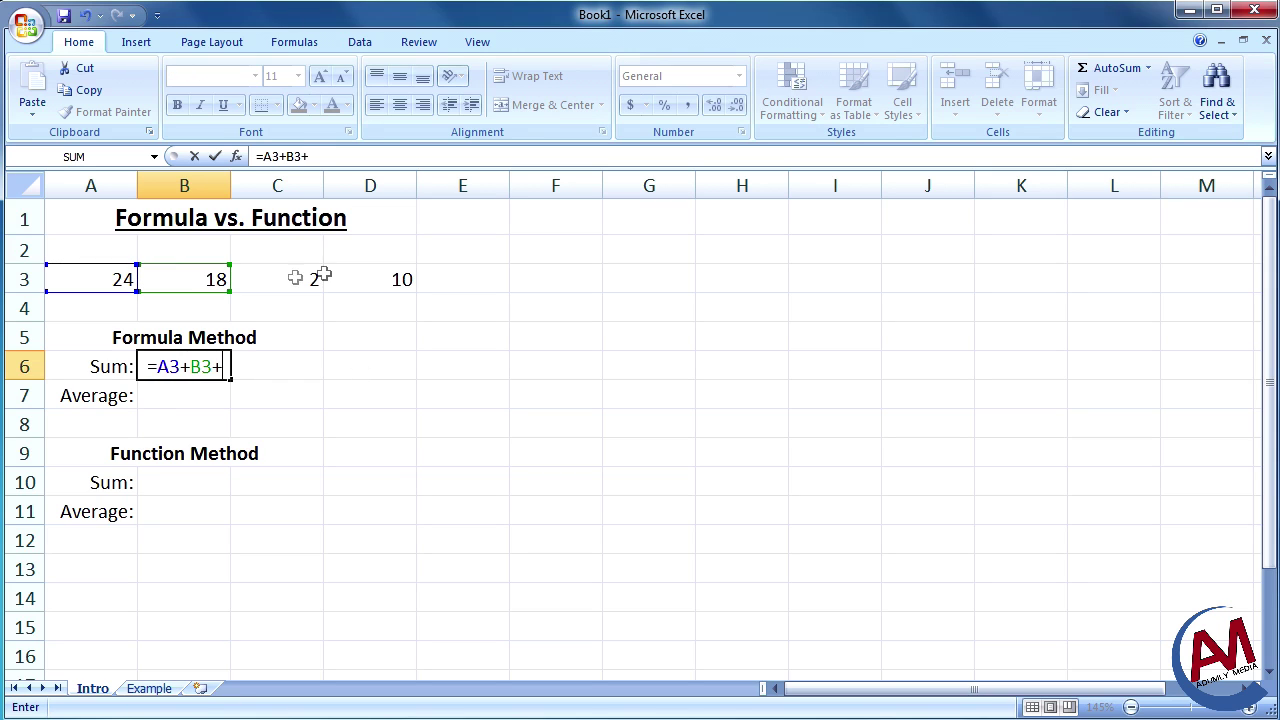
{"action": "left_click", "coordinate": [329, 277]}
{"action": "type", "text": "+"}
{"action": "left_click", "coordinate": [279, 274]}
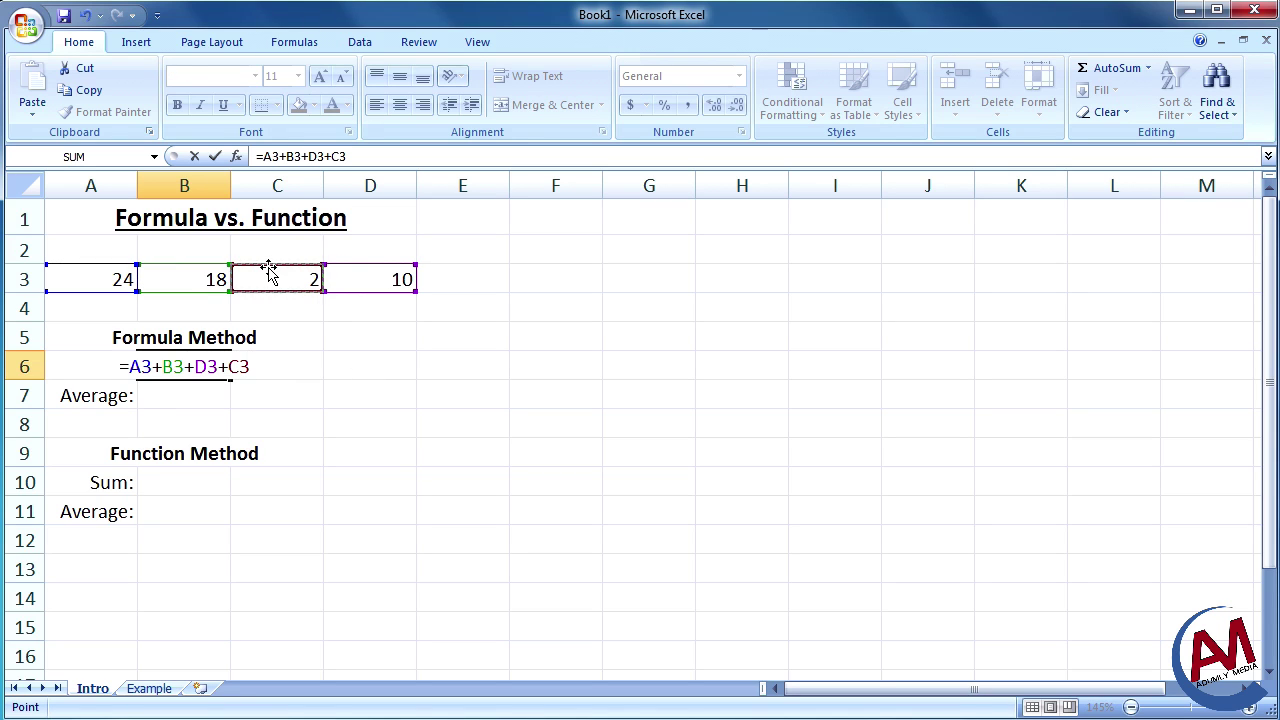
{"action": "key", "text": "Return"}
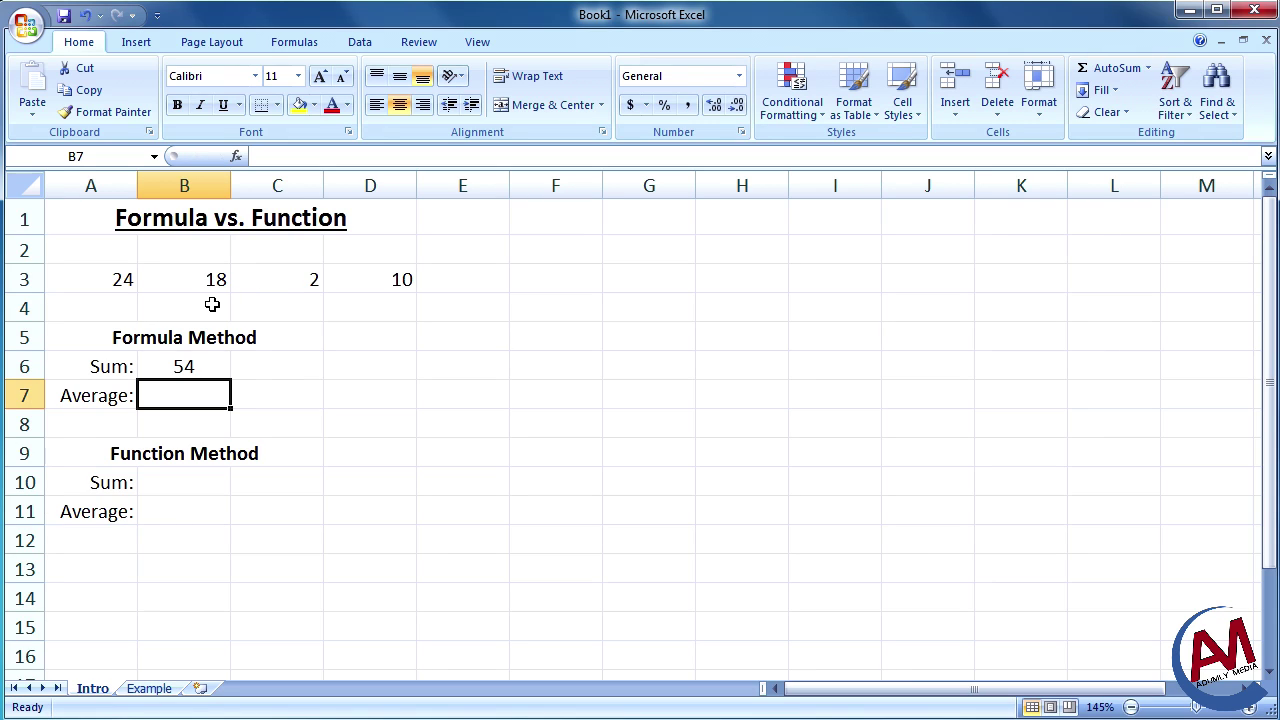
Enter =(A3+B3+C3+D3)/4 in B7 so the Formula Method Average shows 13.5.
{"action": "type", "text": "="}
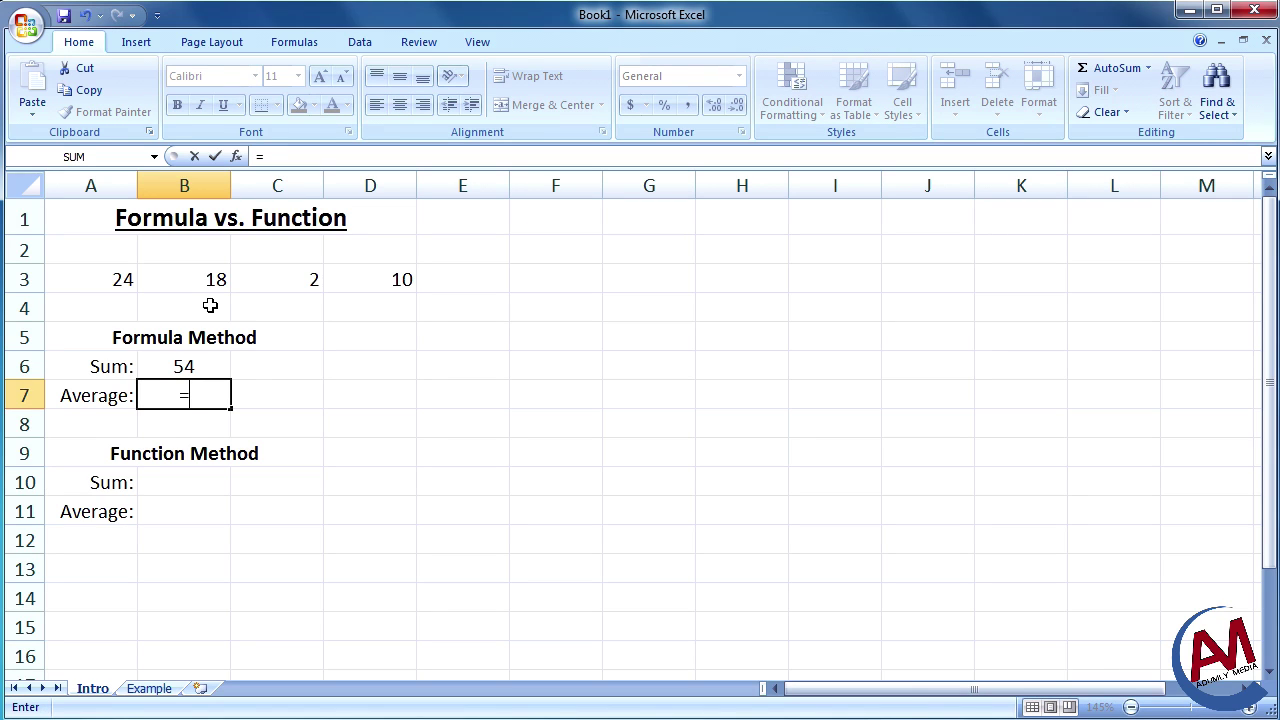
{"action": "type", "text": "("}
{"action": "left_click", "coordinate": [112, 281]}
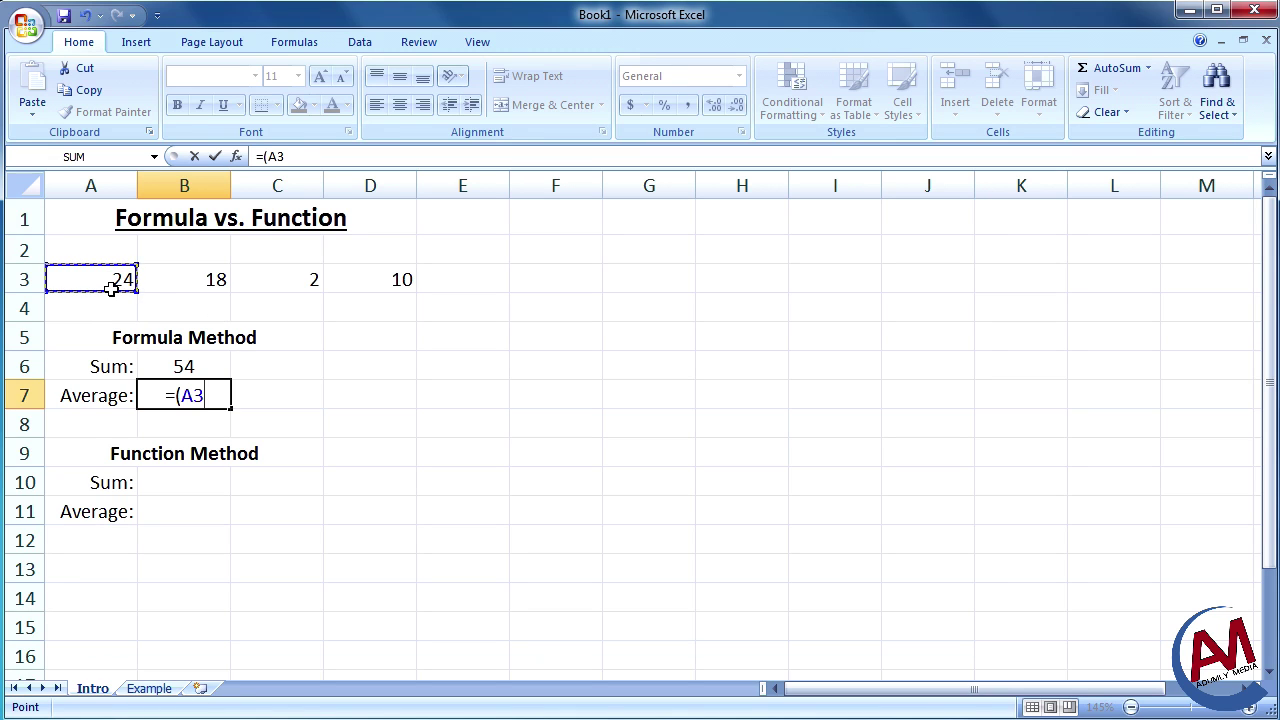
{"action": "type", "text": "+"}
{"action": "left_click", "coordinate": [215, 279]}
{"action": "type", "text": "+"}
{"action": "left_click", "coordinate": [254, 279]}
{"action": "type", "text": "+"}
{"action": "left_click", "coordinate": [343, 279]}
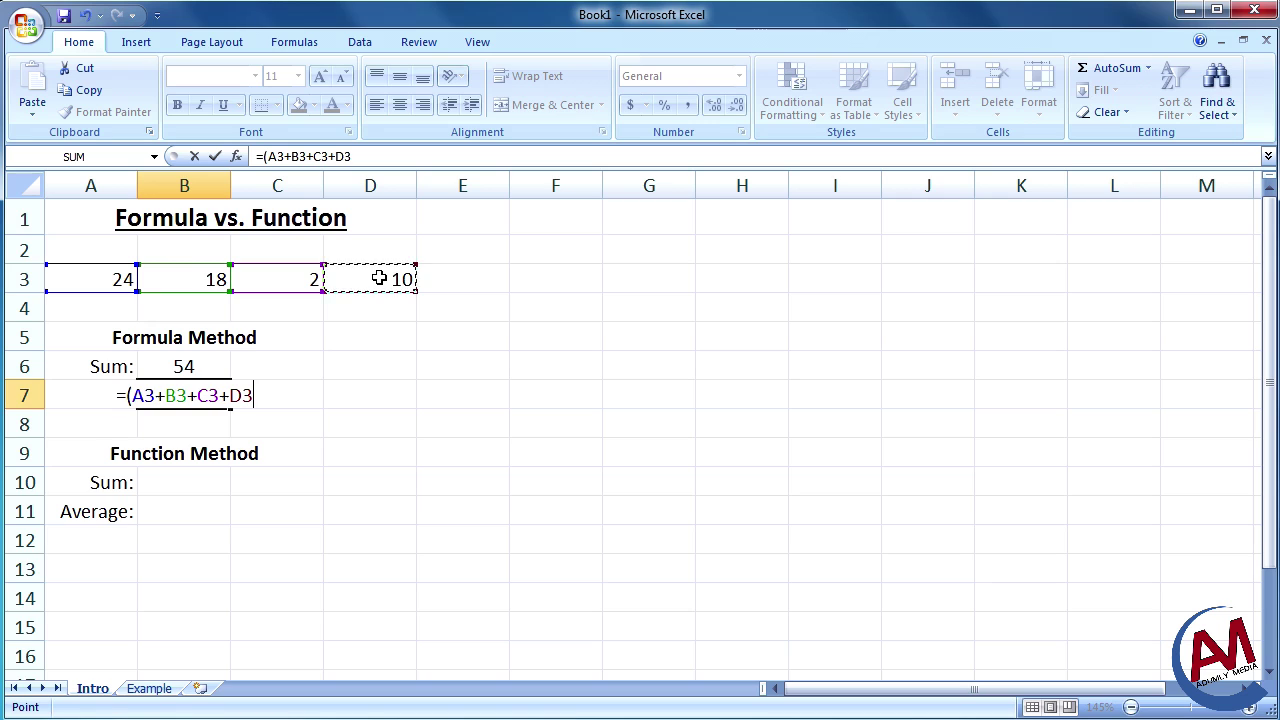
{"action": "type", "text": ")/"}
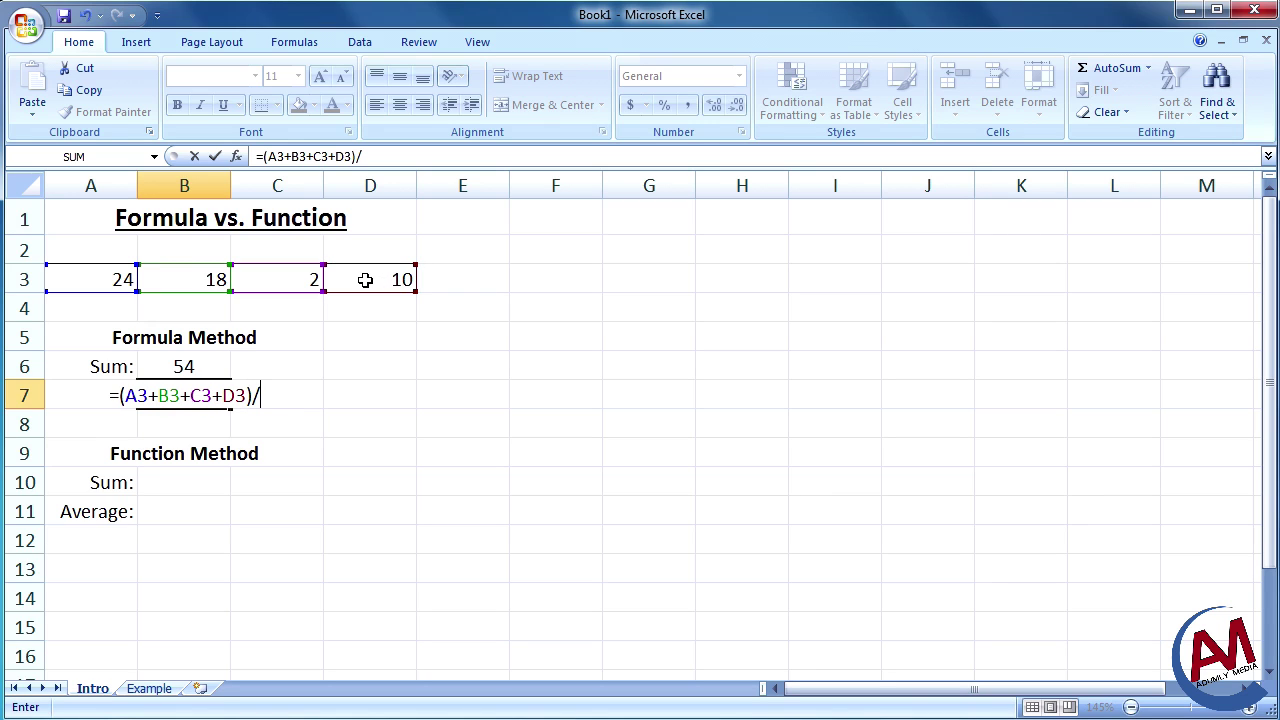
{"action": "type", "text": "4"}
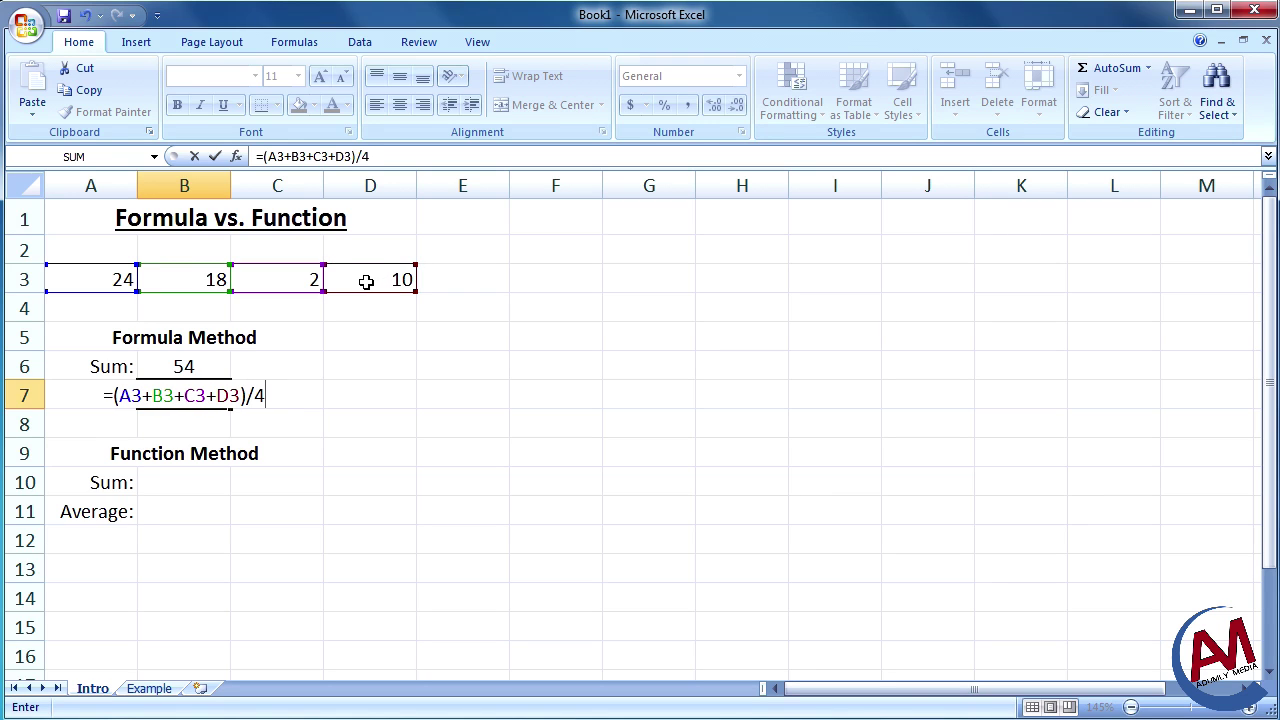
{"action": "key", "text": "Return"}
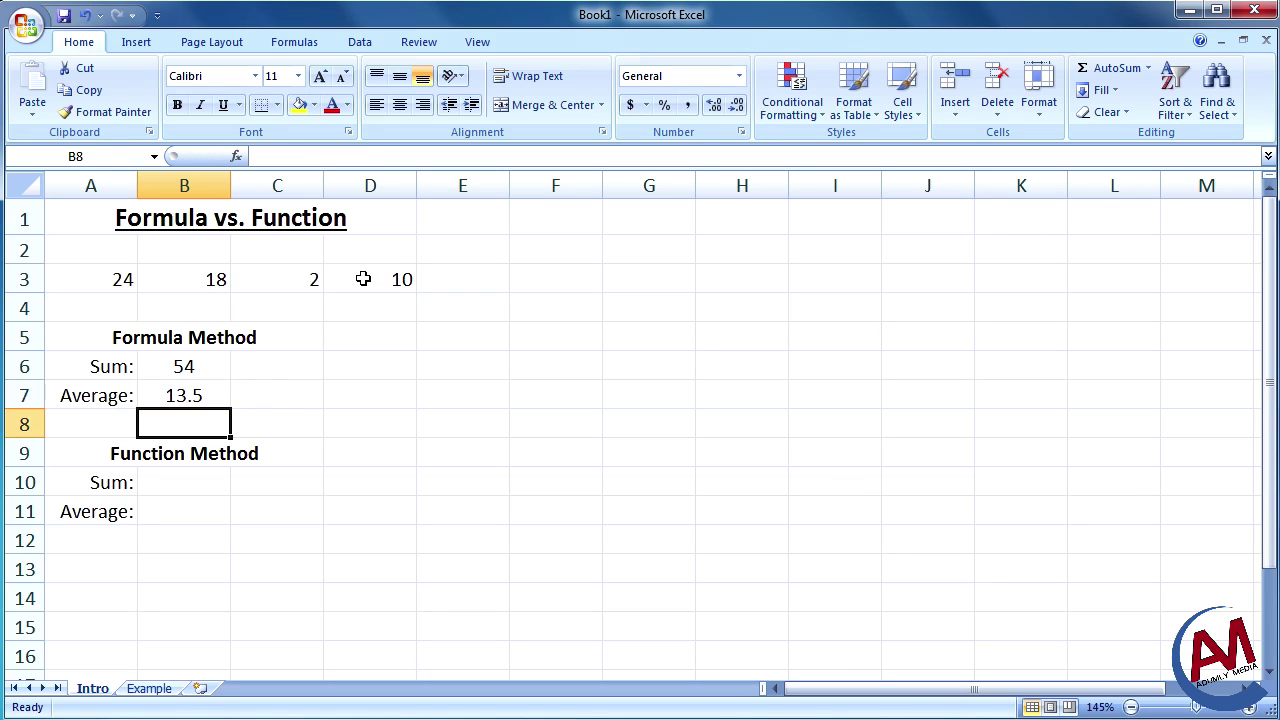
{"action": "left_click", "coordinate": [183, 394]}
{"action": "left_click", "coordinate": [188, 368]}
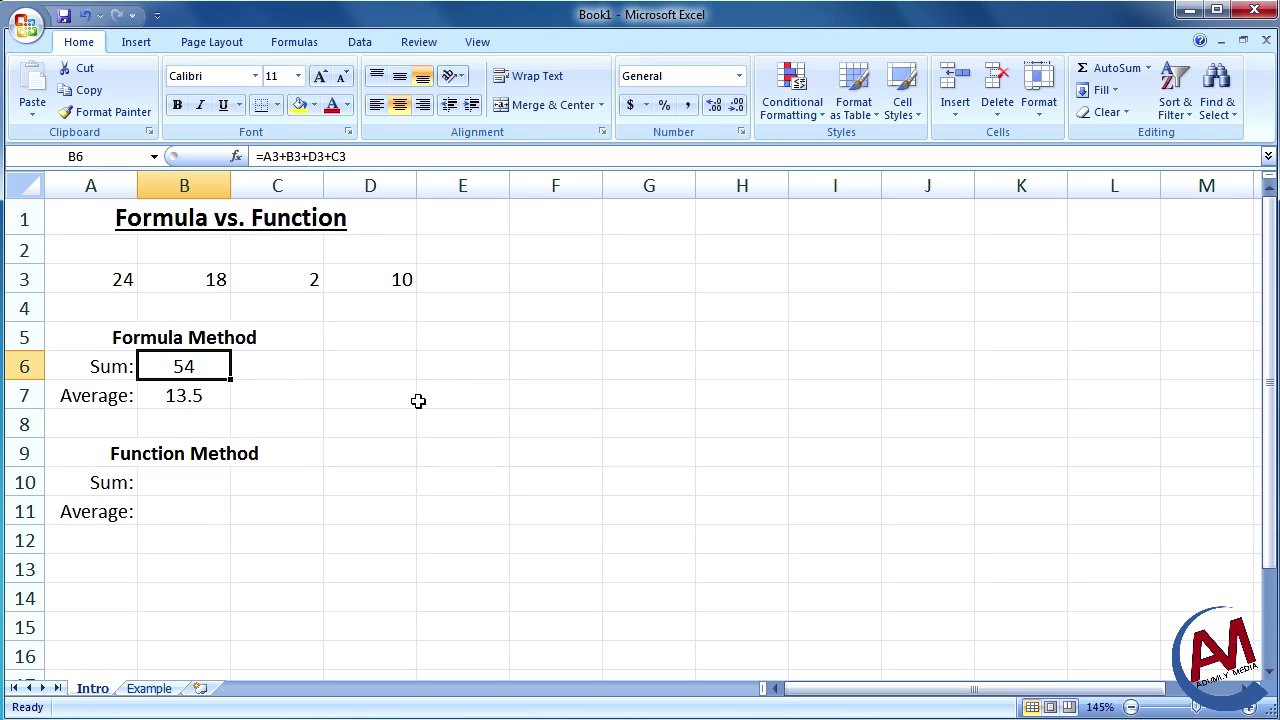
{"action": "left_click", "coordinate": [186, 484]}
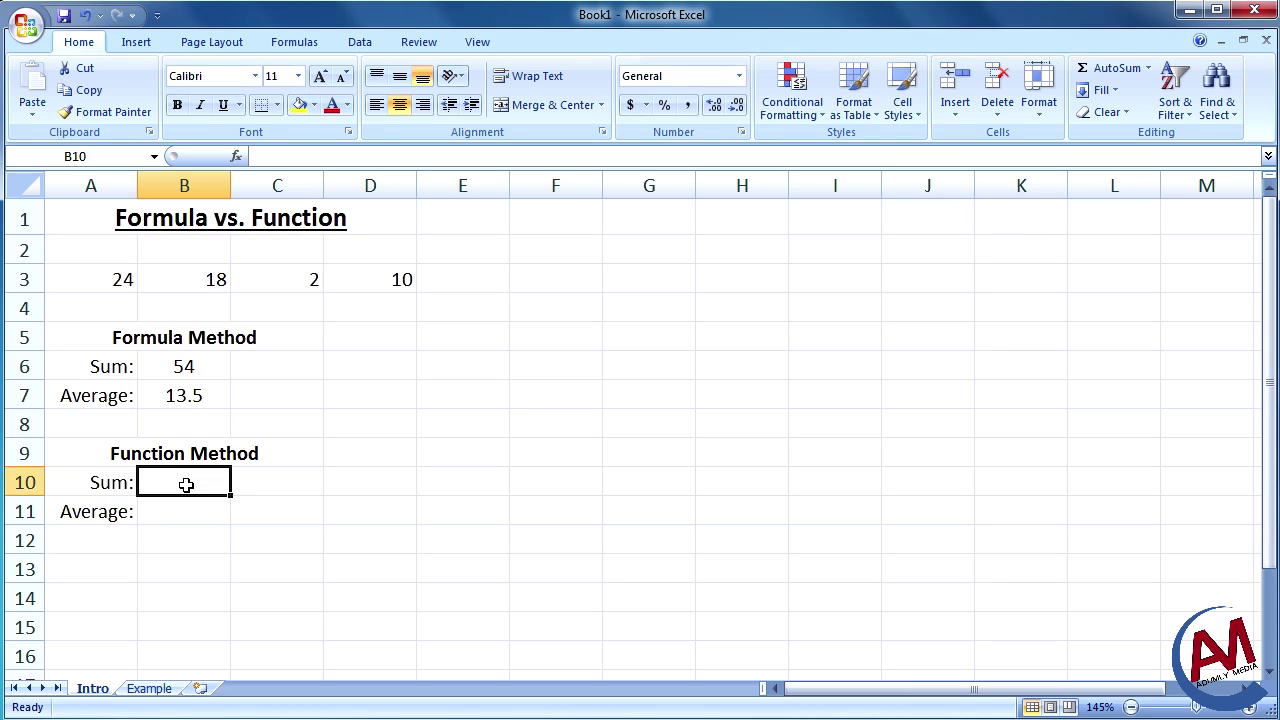
Enter =SUM(A3:D3) in B10, picking SUM from autocomplete, so it shows 54.
{"action": "type", "text": "="}
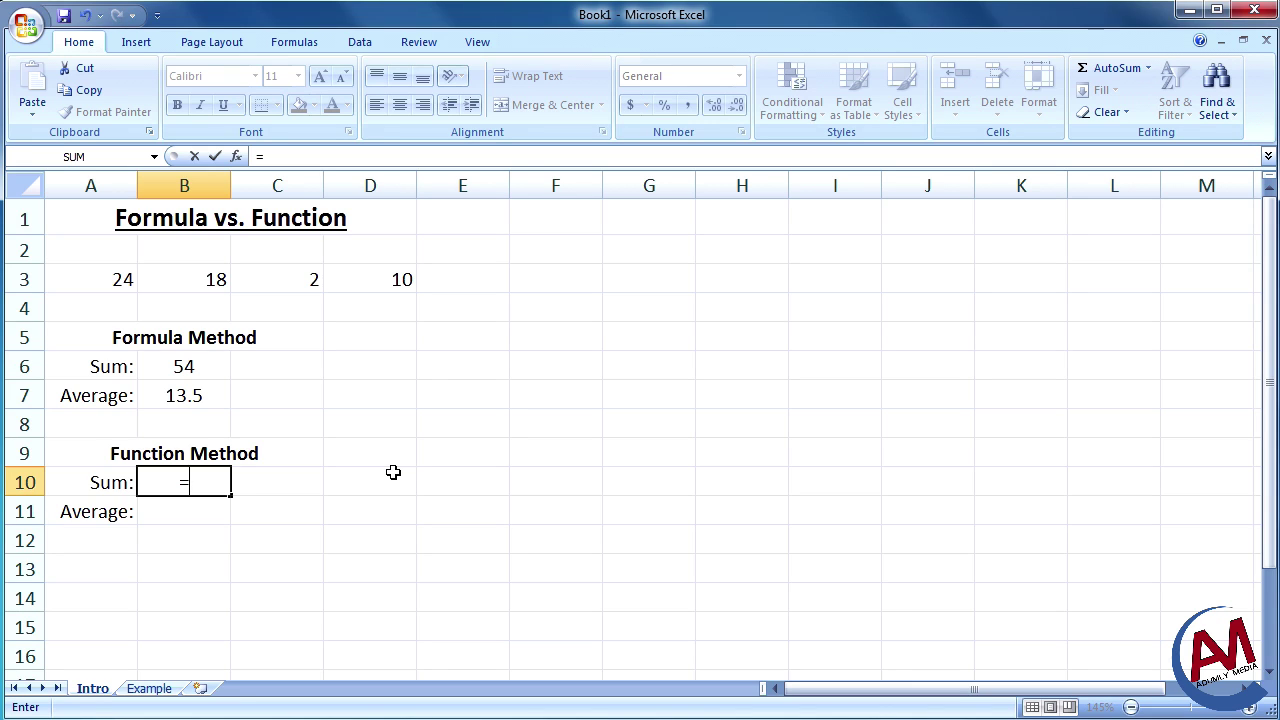
{"action": "type", "text": "sum"}
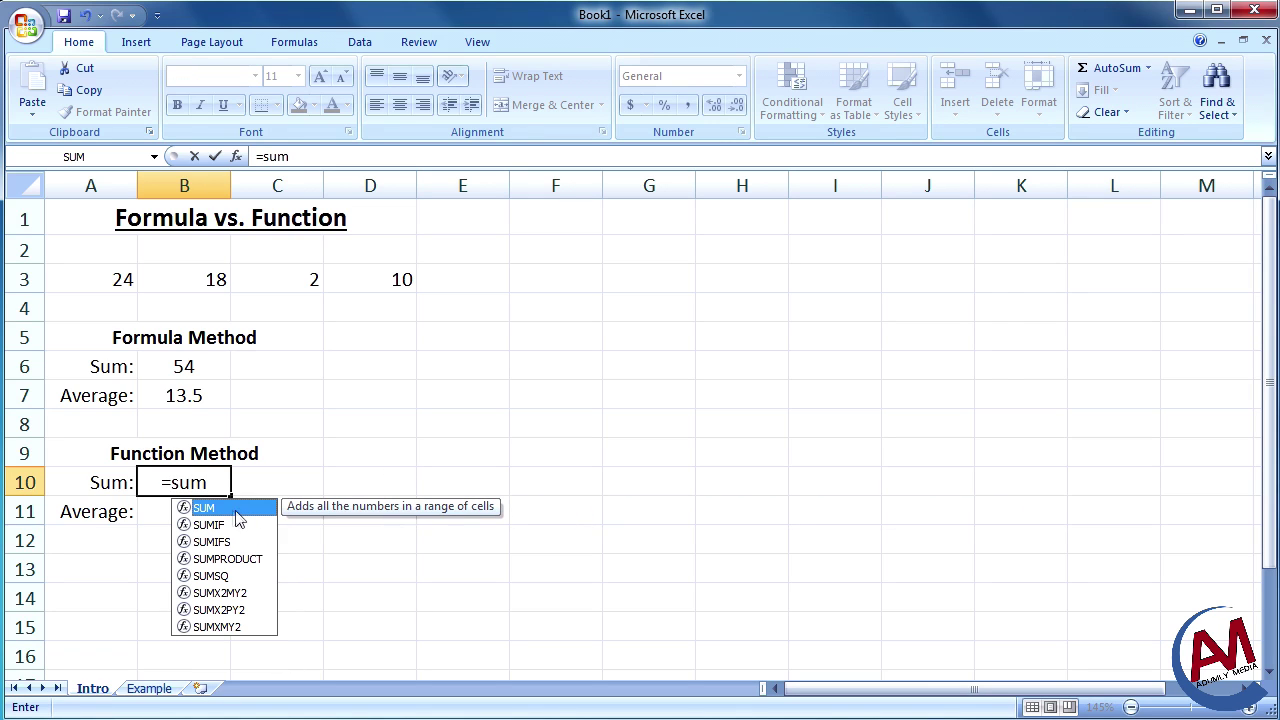
{"action": "double_click", "coordinate": [238, 515]}
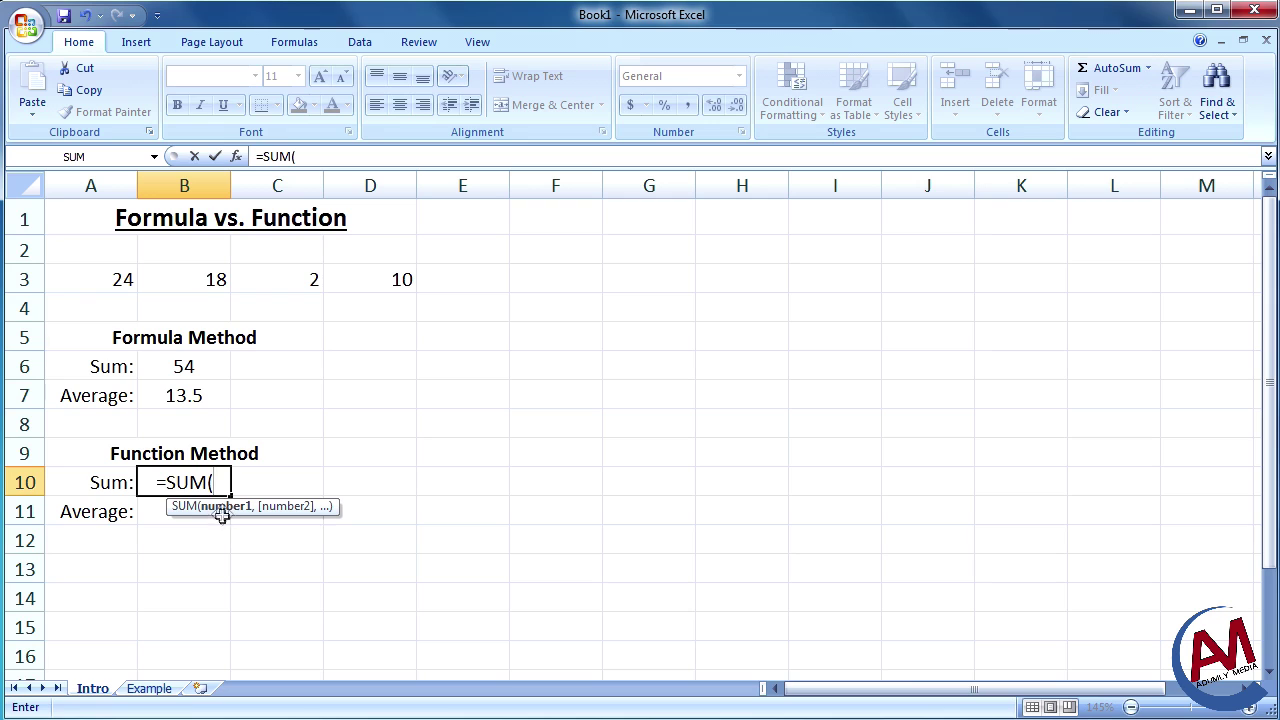
{"action": "left_click", "coordinate": [122, 283]}
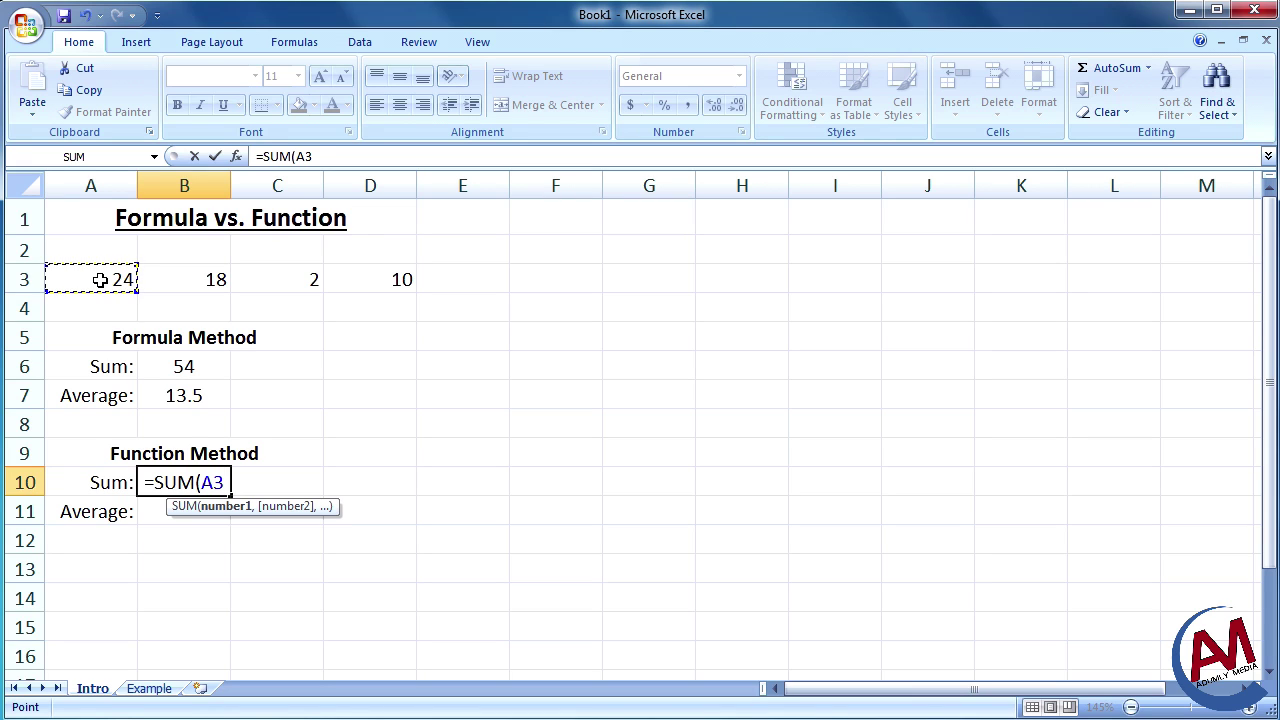
{"action": "key", "text": "BackSpace"}
{"action": "key", "text": "BackSpace"}
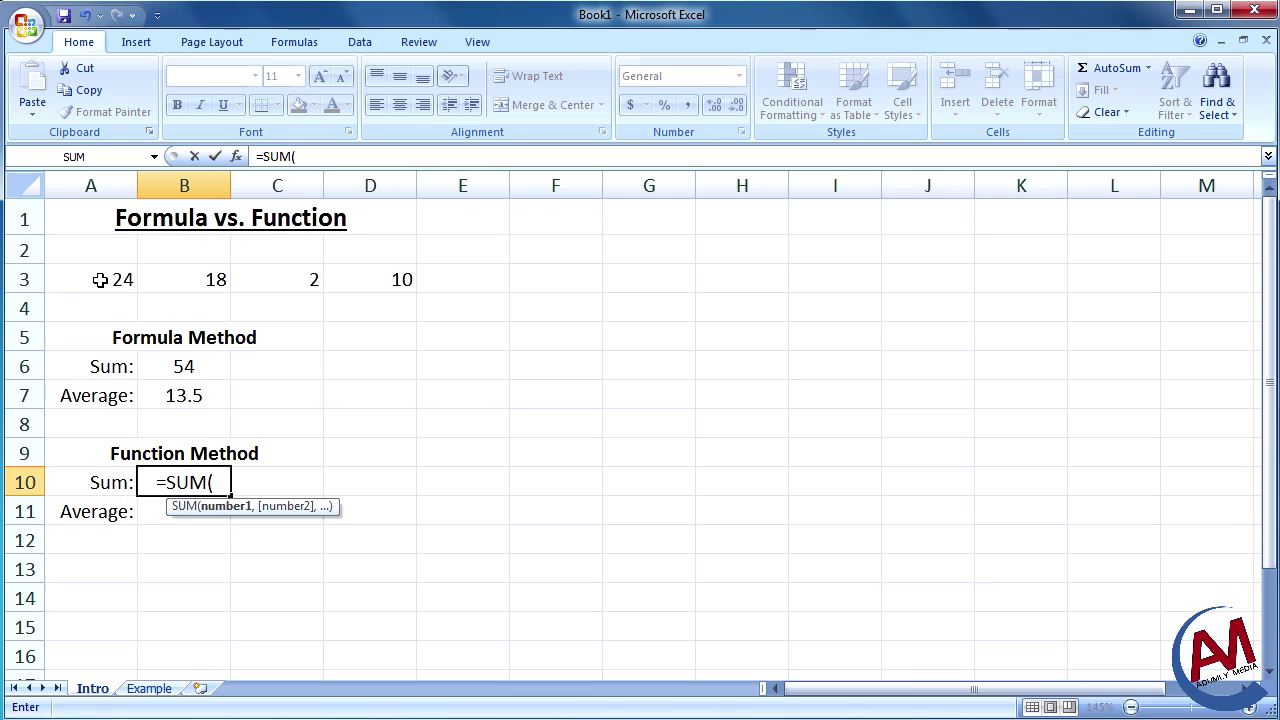
{"action": "left_click", "coordinate": [100, 280]}
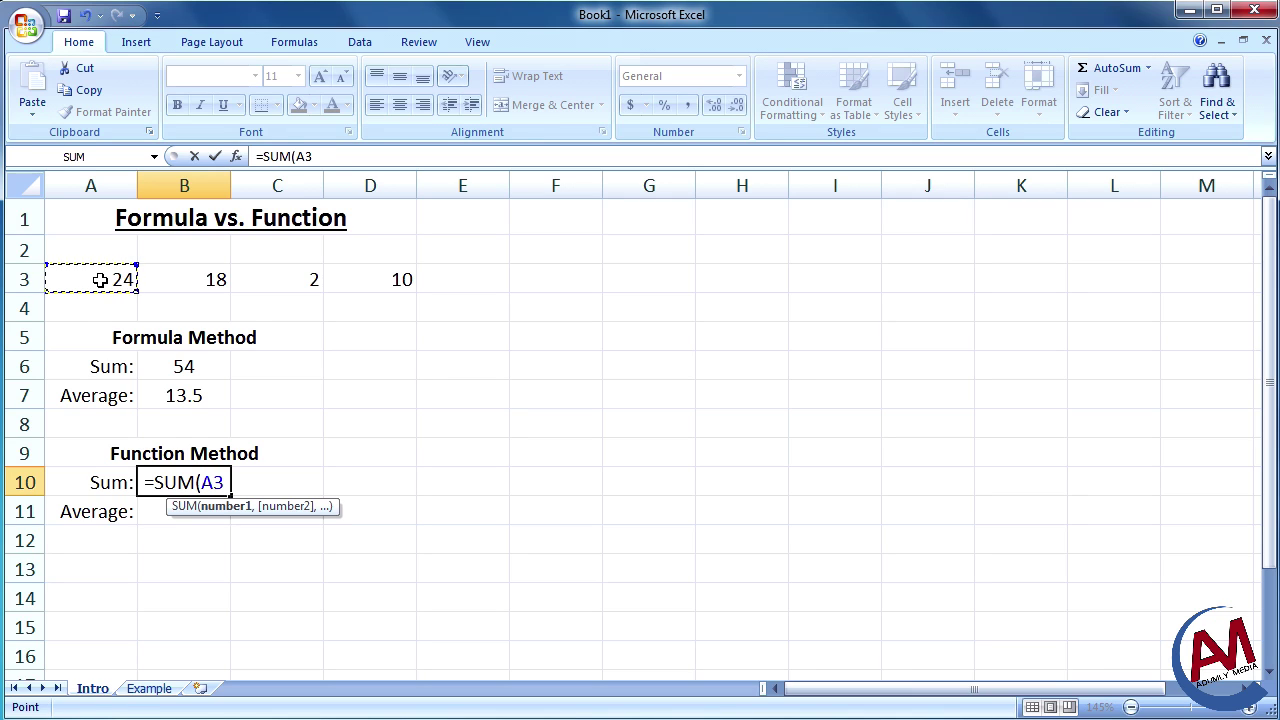
{"action": "key", "text": "F8"}
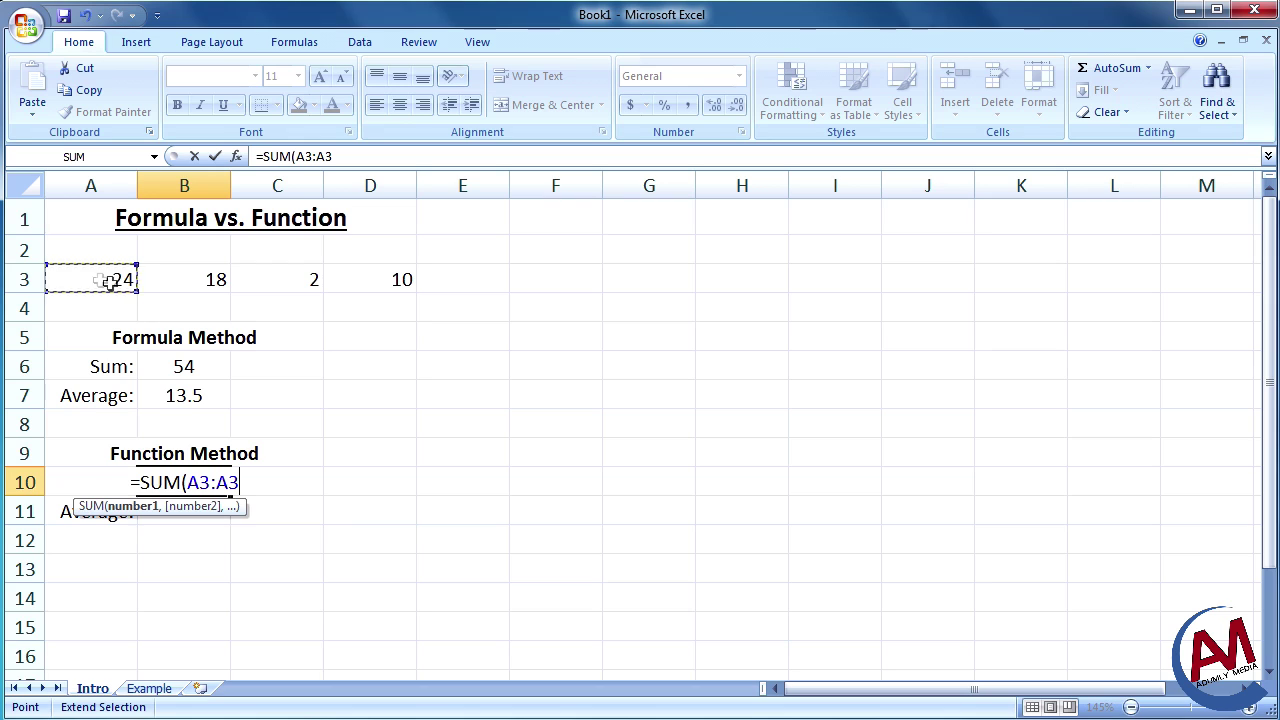
{"action": "left_click", "coordinate": [369, 280]}
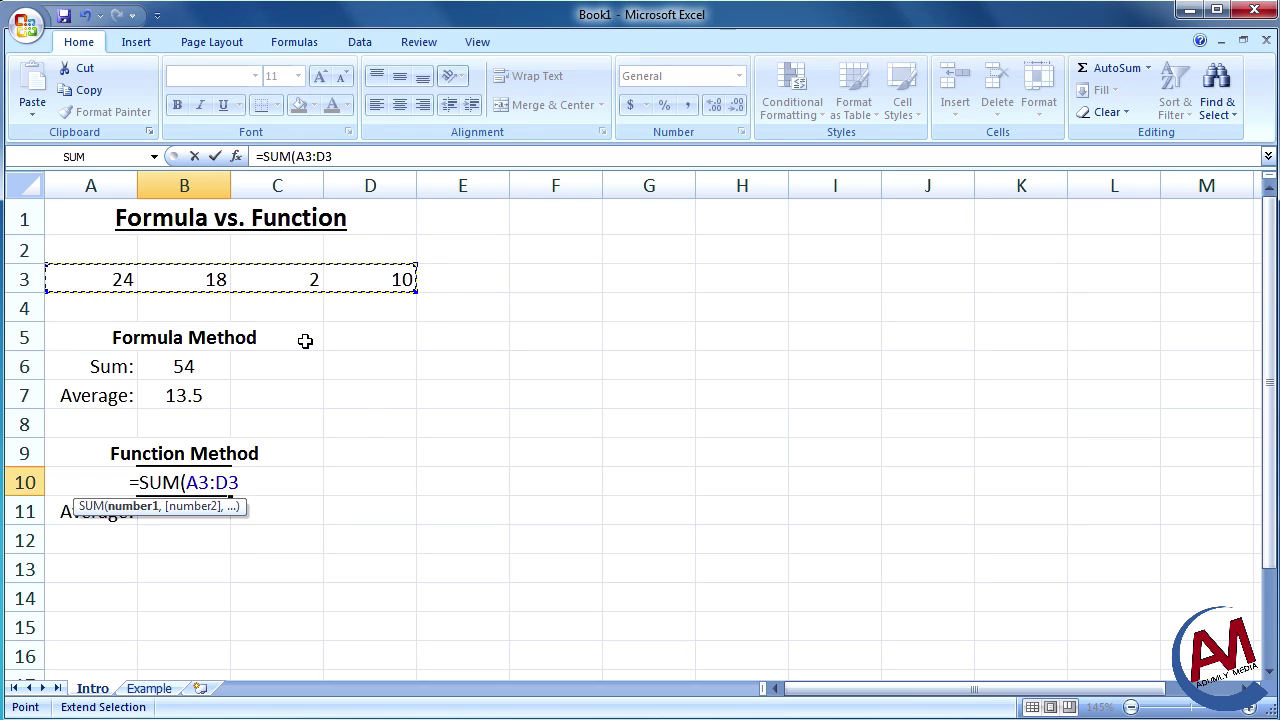
{"action": "type", "text": ")"}
{"action": "key", "text": "Return"}
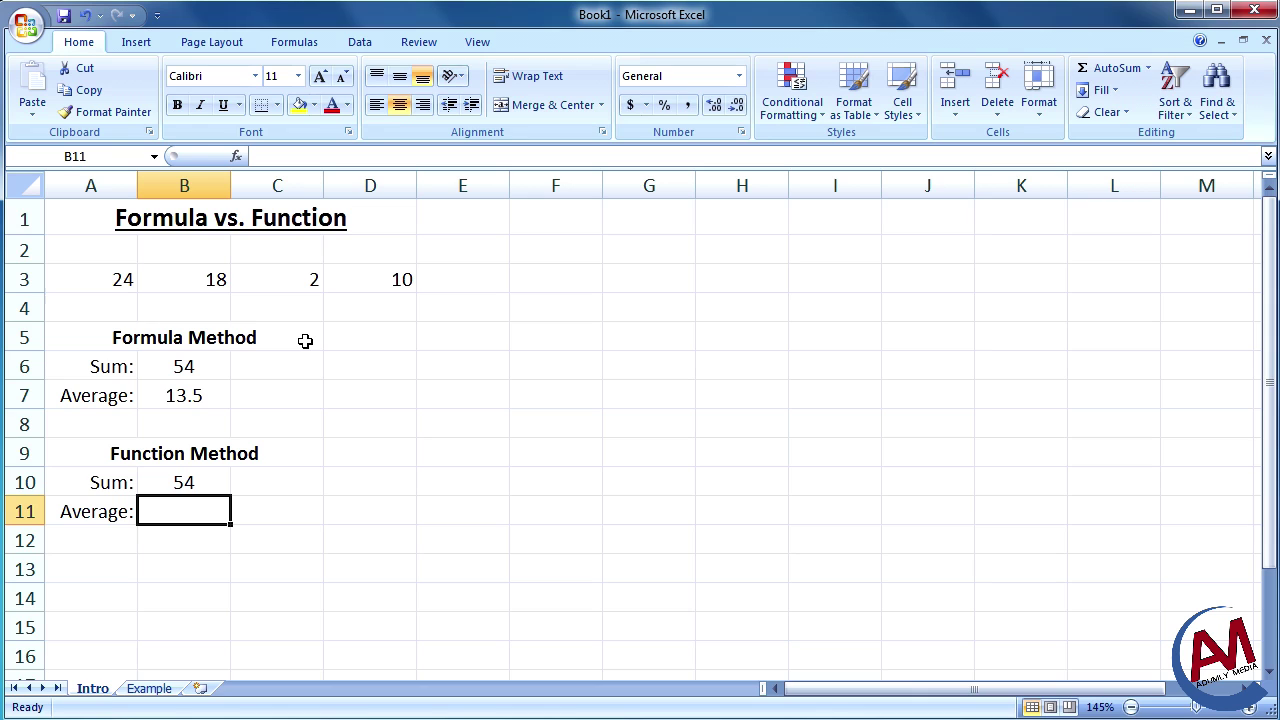
Enter =AVERAGE(A3:D3) in B11 so the Function Method Average shows 13.5.
{"action": "type", "text": "=average"}
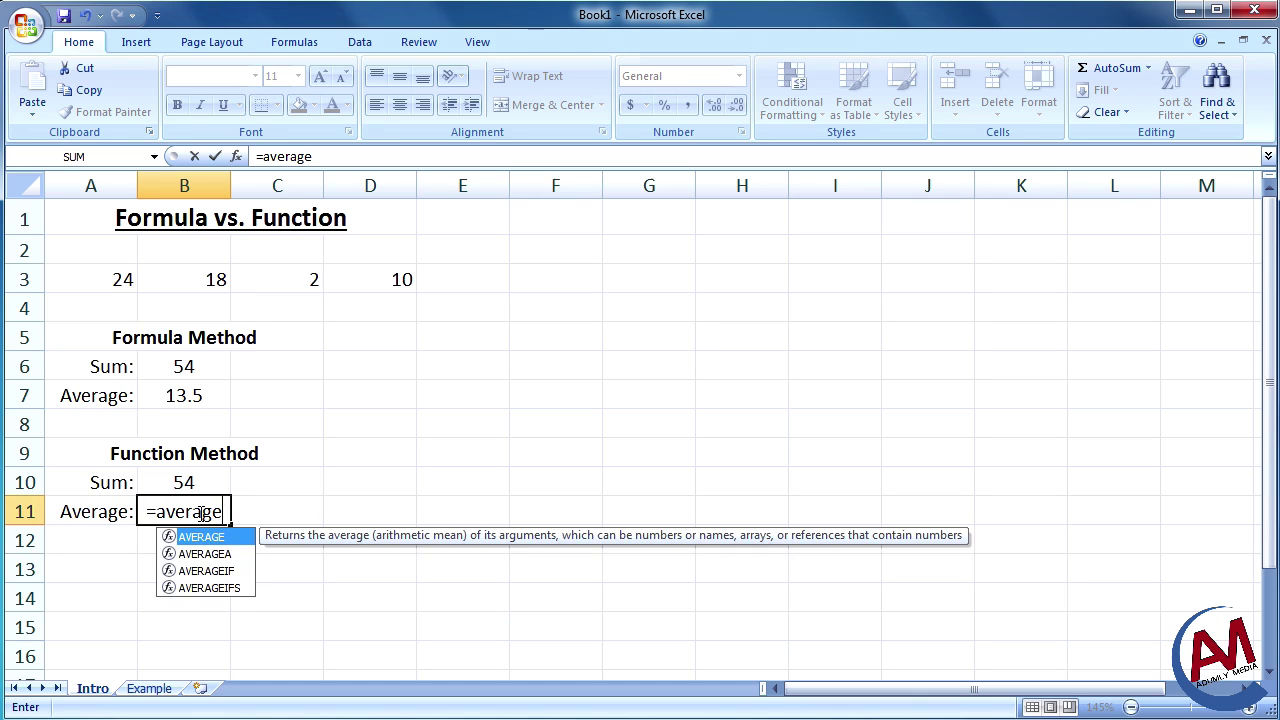
{"action": "type", "text": "("}
{"action": "left_click_drag", "start_coordinate": [120, 279], "coordinate": [344, 285]}
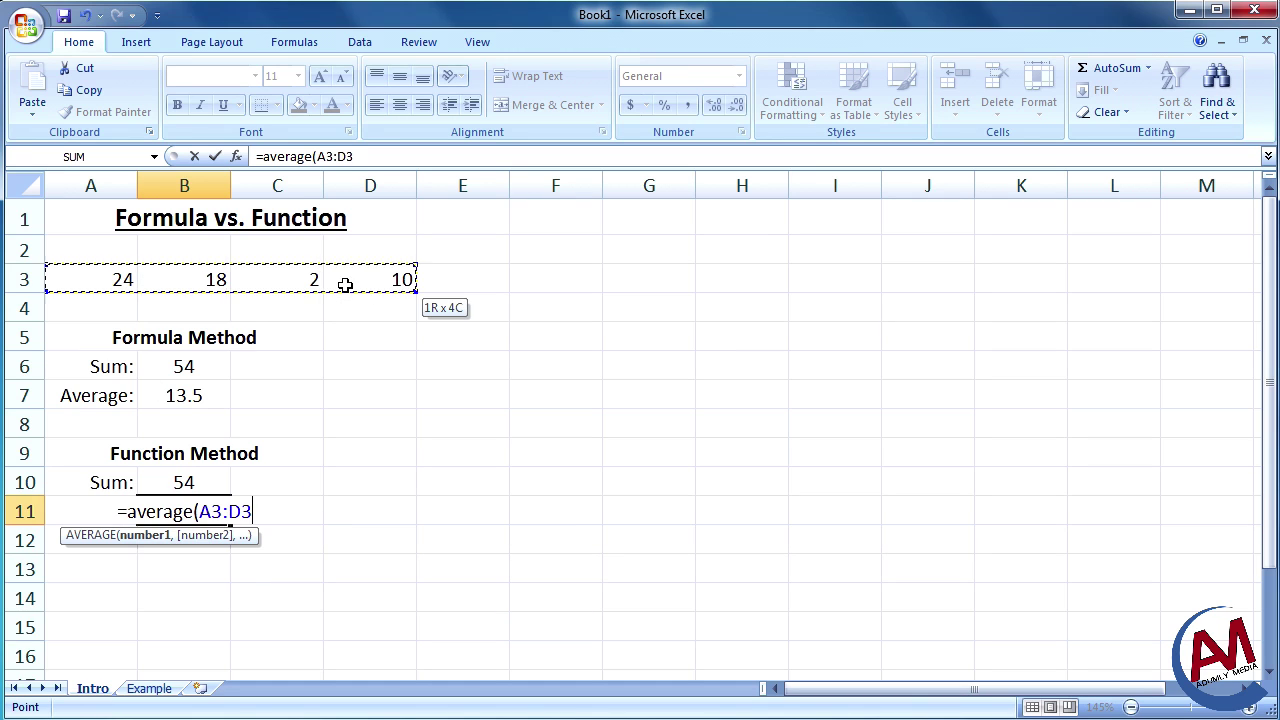
{"action": "key", "text": "Return"}
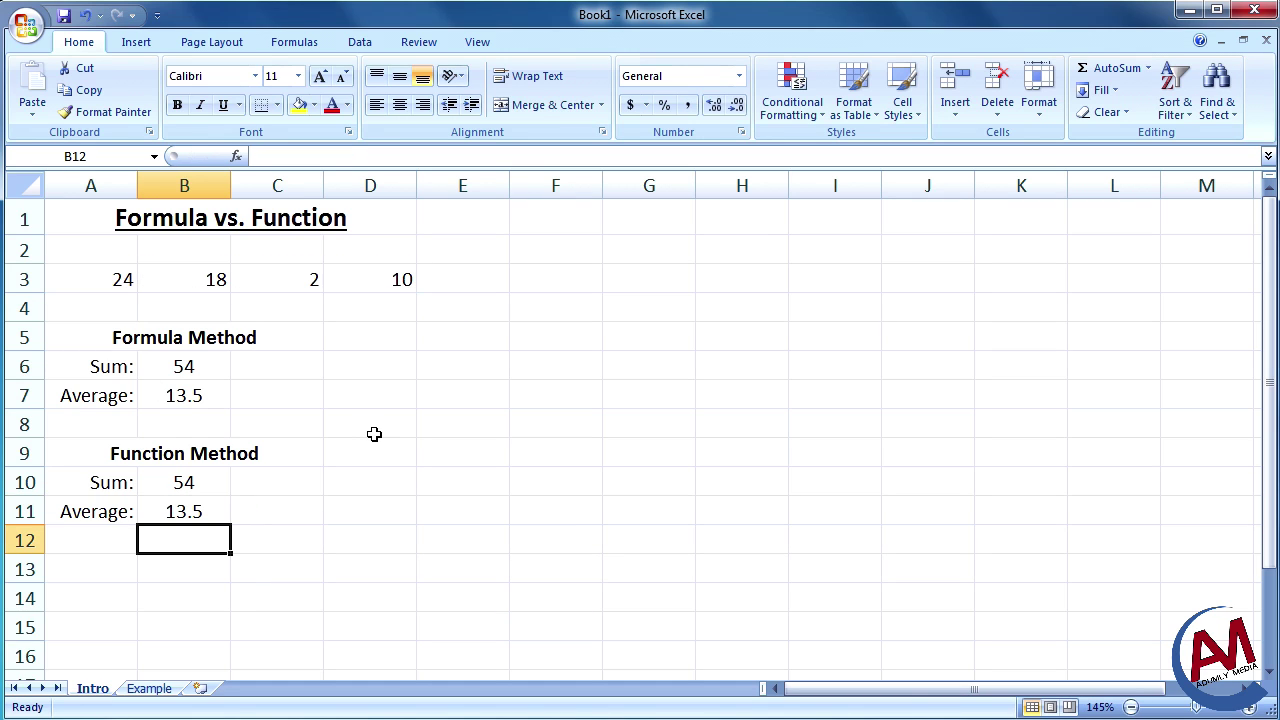
Select the Formula Method and Function Method result cells to compare their formulas, then select B13.
{"action": "left_click_drag", "start_coordinate": [172, 480], "coordinate": [182, 508]}
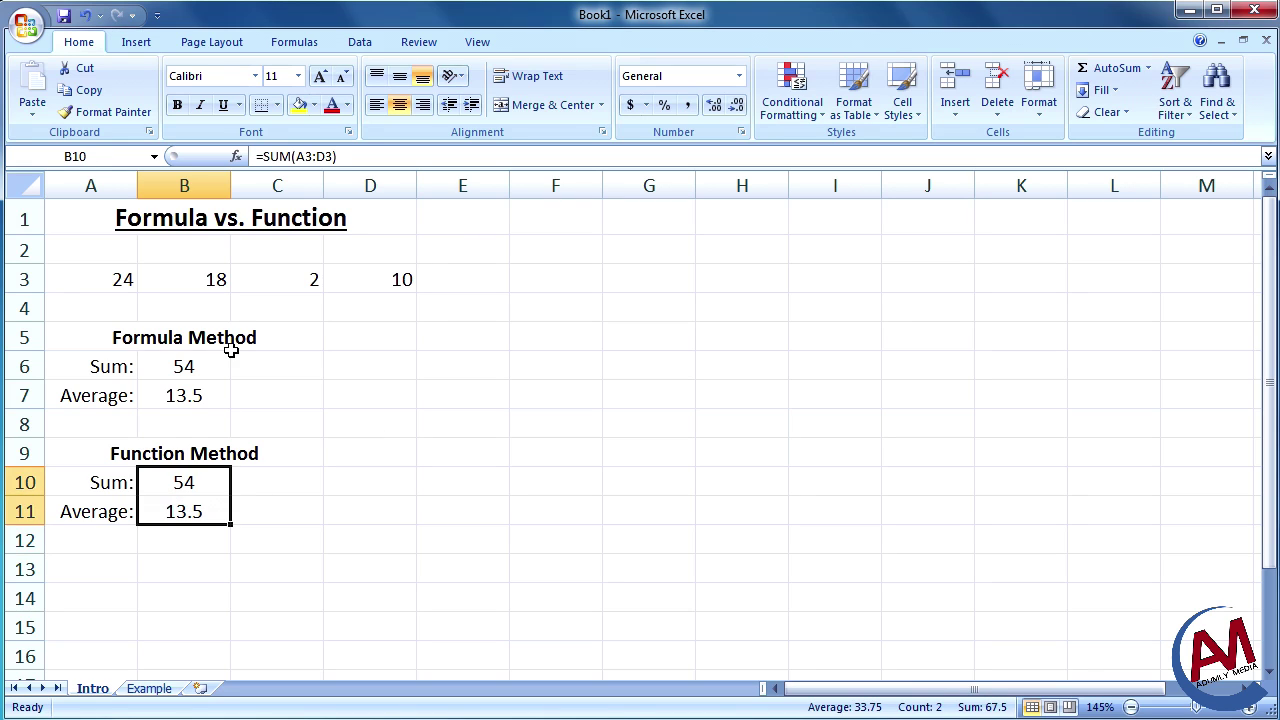
{"action": "left_click_drag", "start_coordinate": [210, 362], "coordinate": [208, 386]}
{"action": "left_click_drag", "start_coordinate": [186, 478], "coordinate": [186, 508]}
{"action": "left_click", "coordinate": [197, 570]}
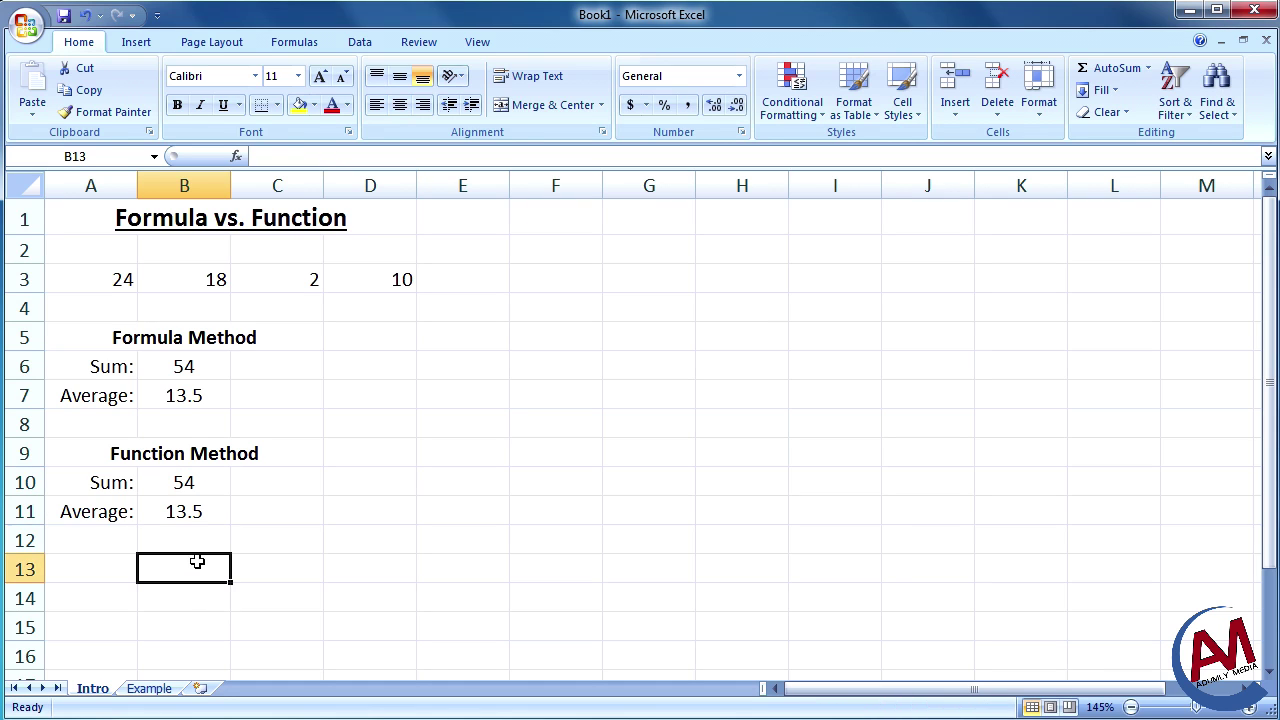
Open the Example sheet and select the midterm Highest Mark cell B9.
{"action": "left_click", "coordinate": [152, 688]}
{"action": "left_click", "coordinate": [271, 596]}
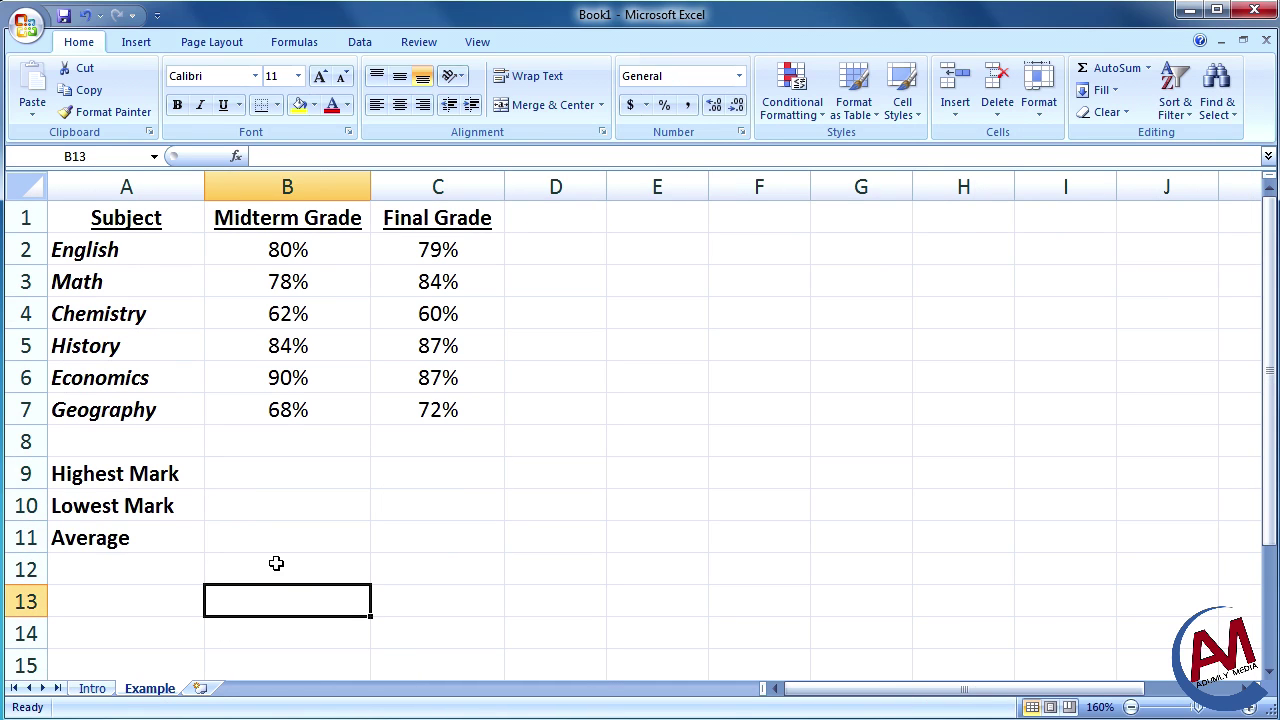
{"action": "left_click_drag", "start_coordinate": [286, 484], "coordinate": [268, 537]}
{"action": "left_click", "coordinate": [262, 480]}
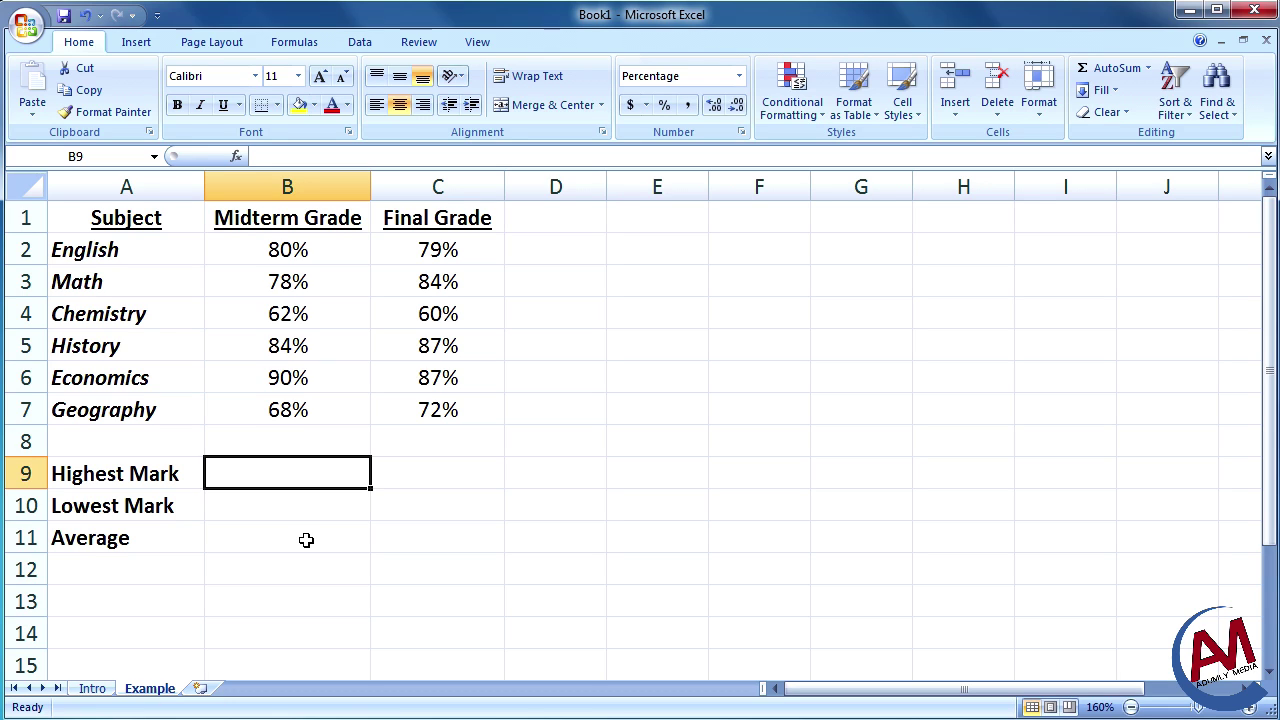
Enter =MAX(B2:B7) in B9 so the highest midterm mark shows 90%.
{"action": "type", "text": "="}
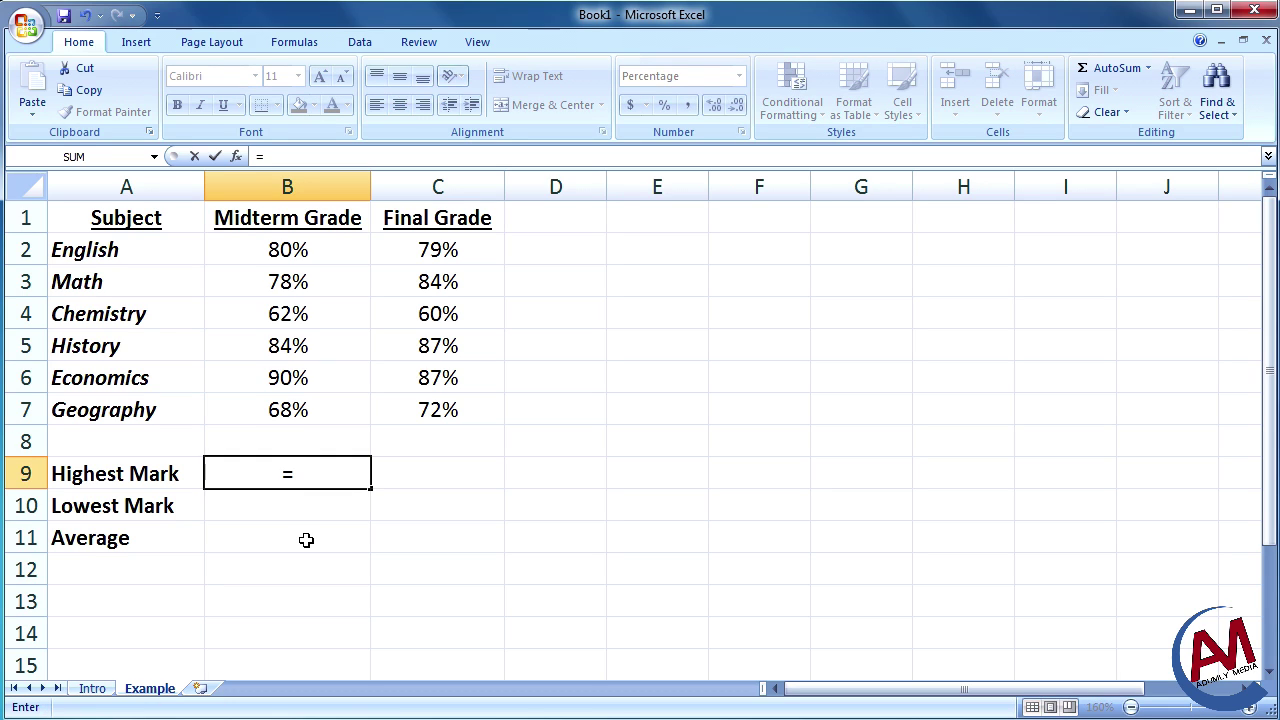
{"action": "type", "text": "max("}
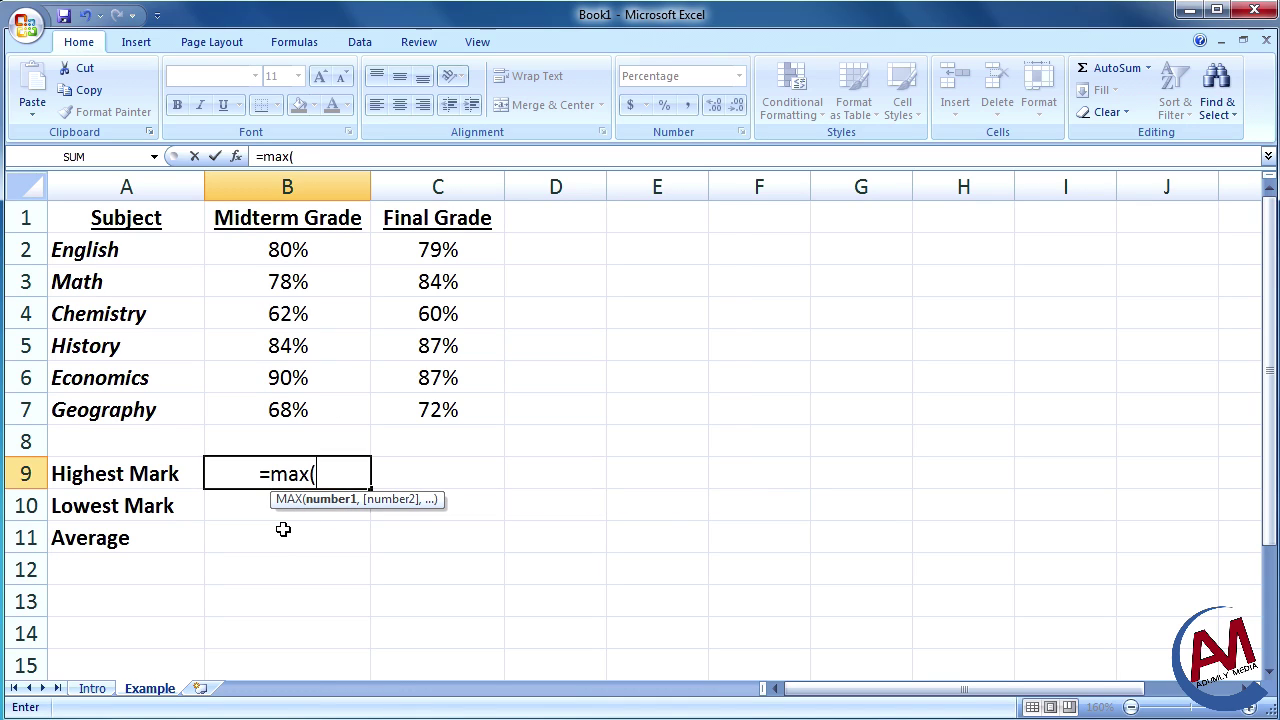
{"action": "type", "text": "b2:"}
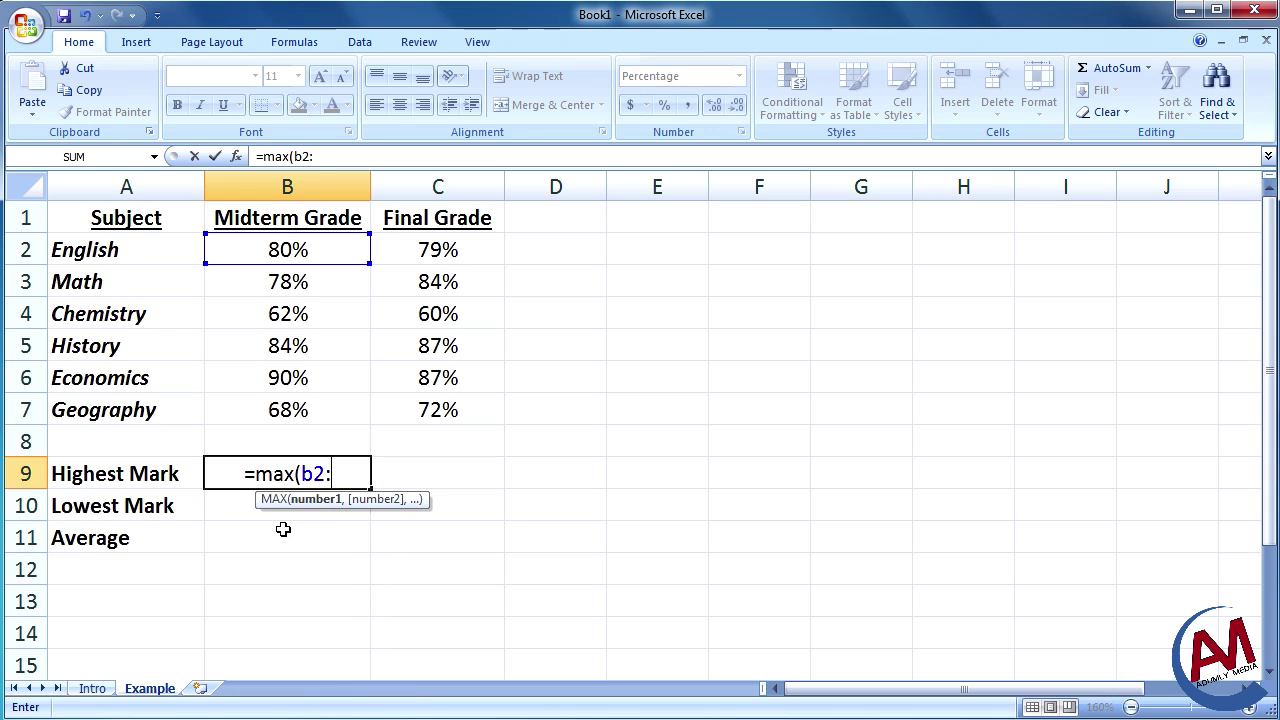
{"action": "type", "text": "b7"}
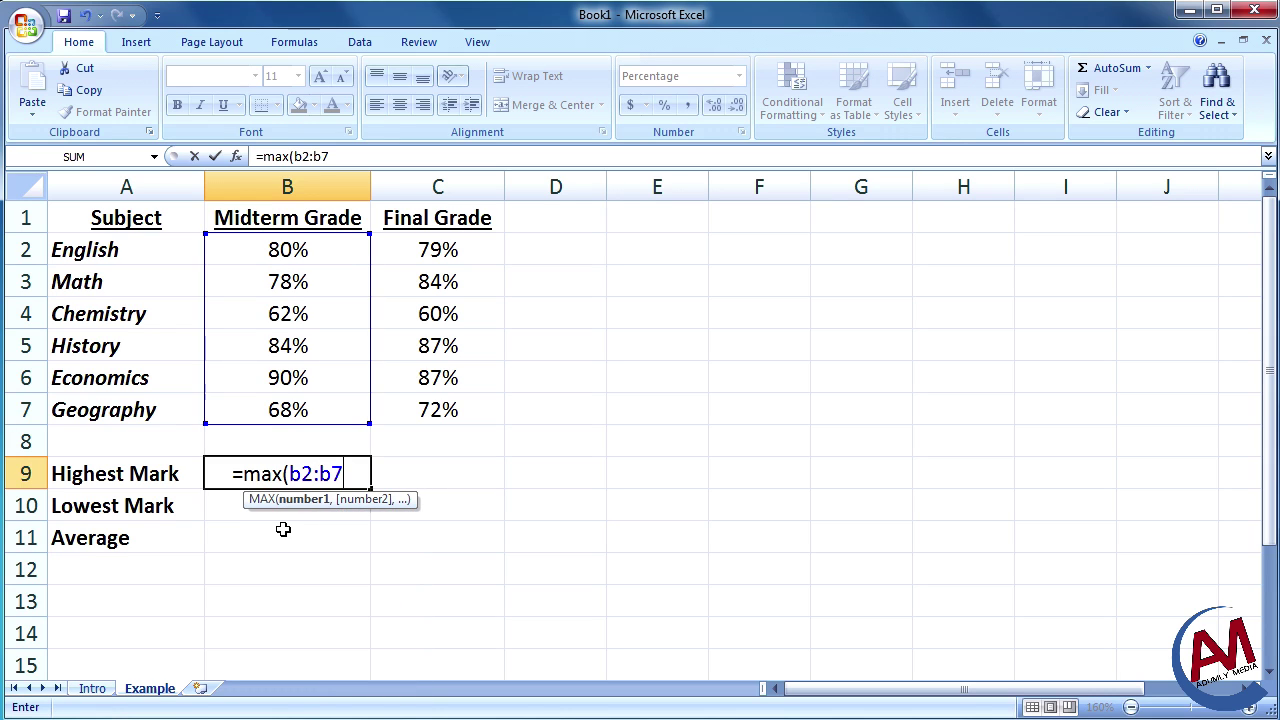
{"action": "key", "text": "Return"}
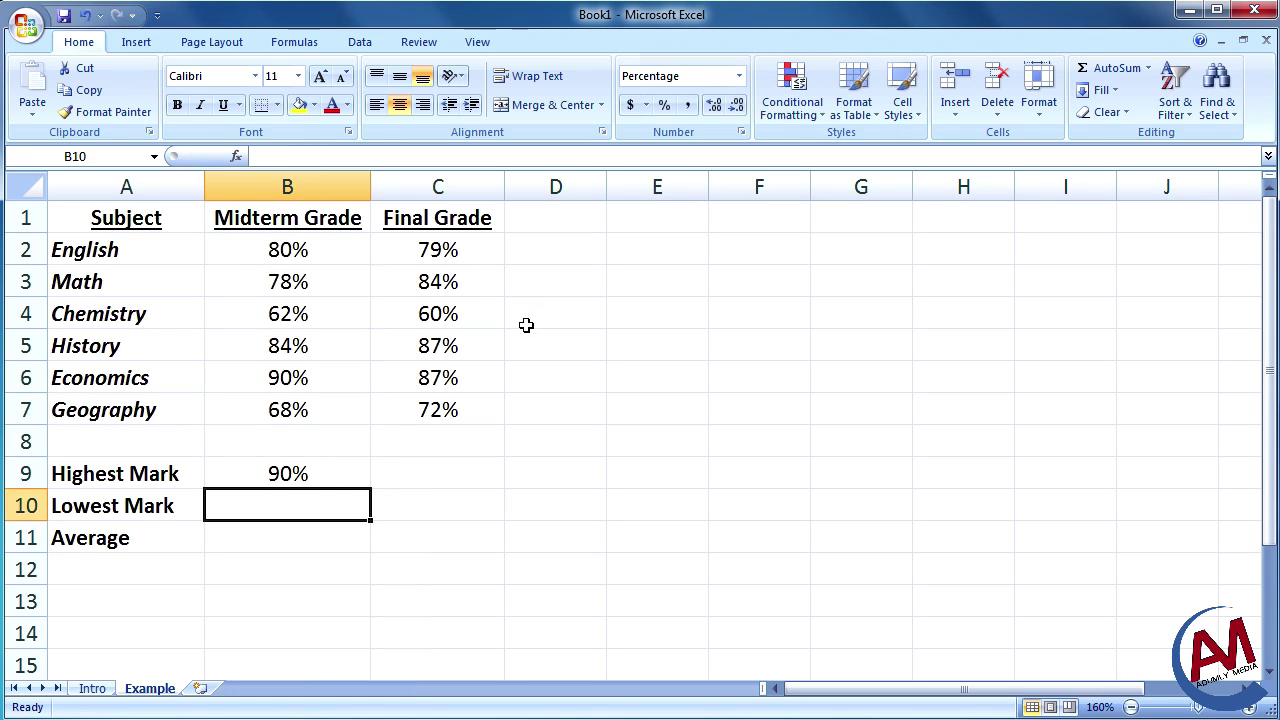
{"action": "left_click", "coordinate": [322, 474]}
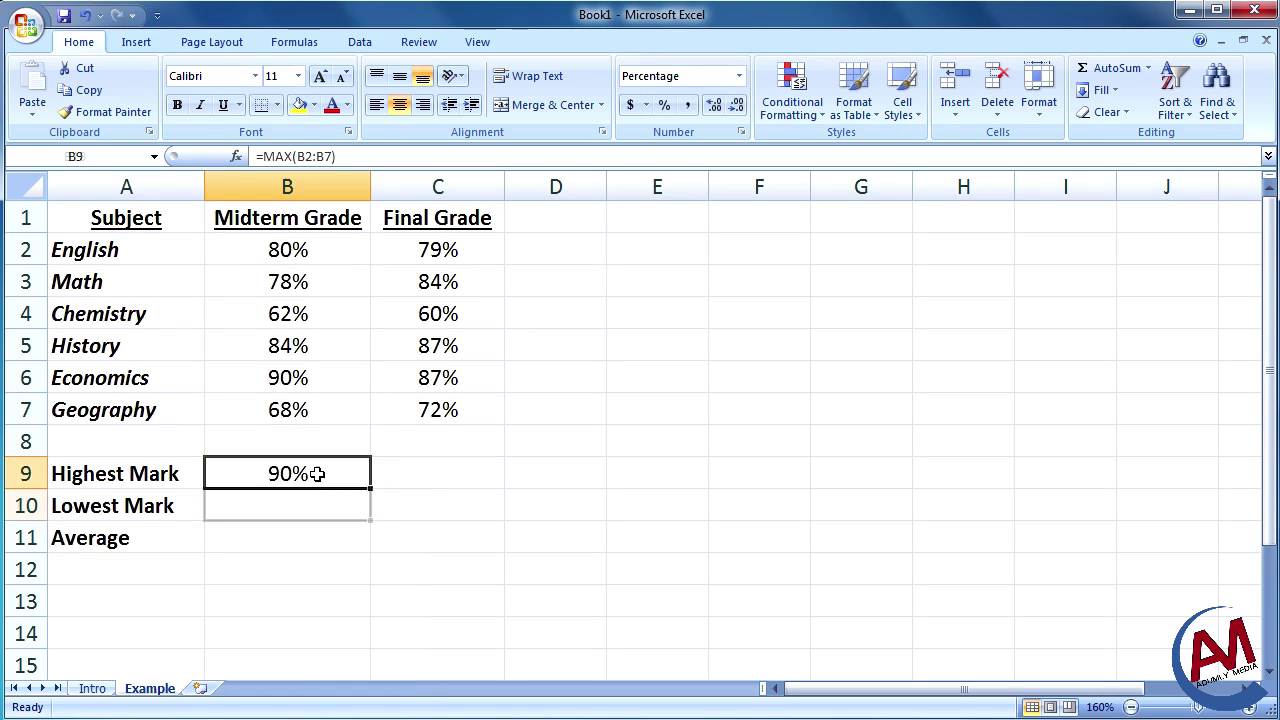
Enter =MIN(B2:B7) in B10 so the midterm Lowest Mark shows 62%.
{"action": "left_click", "coordinate": [298, 368]}
{"action": "left_click", "coordinate": [280, 506]}
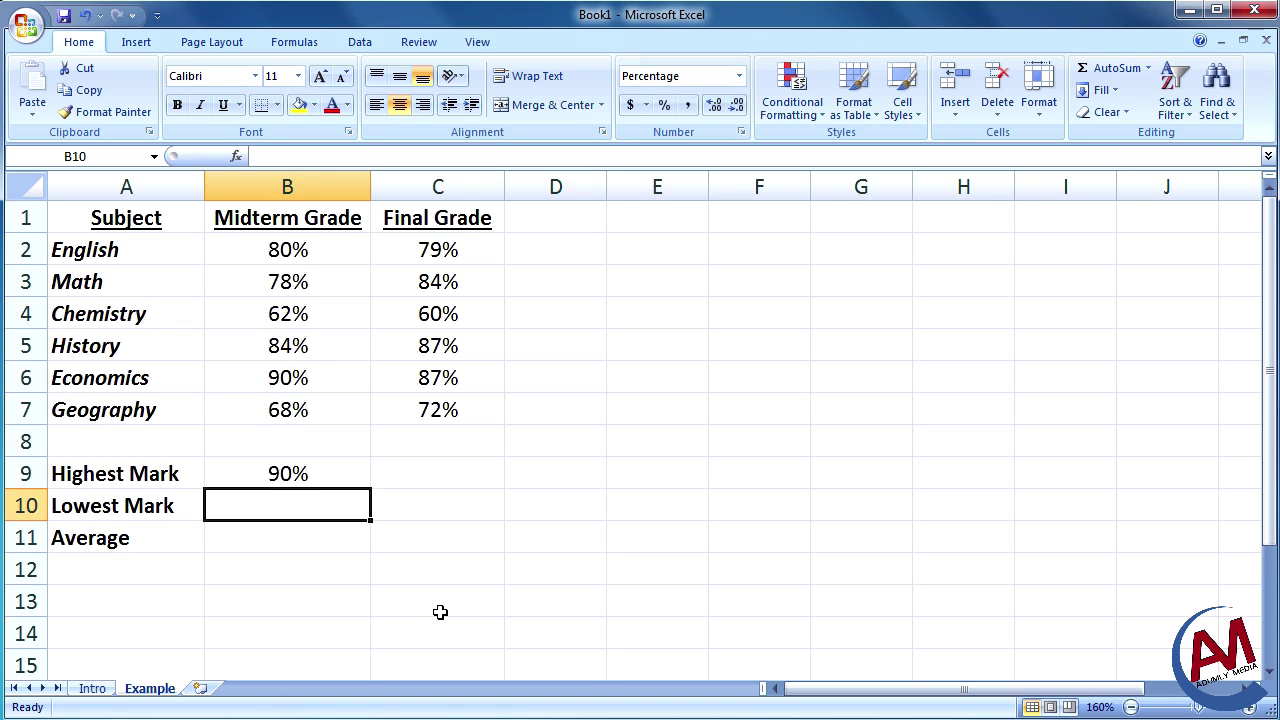
{"action": "type", "text": "="}
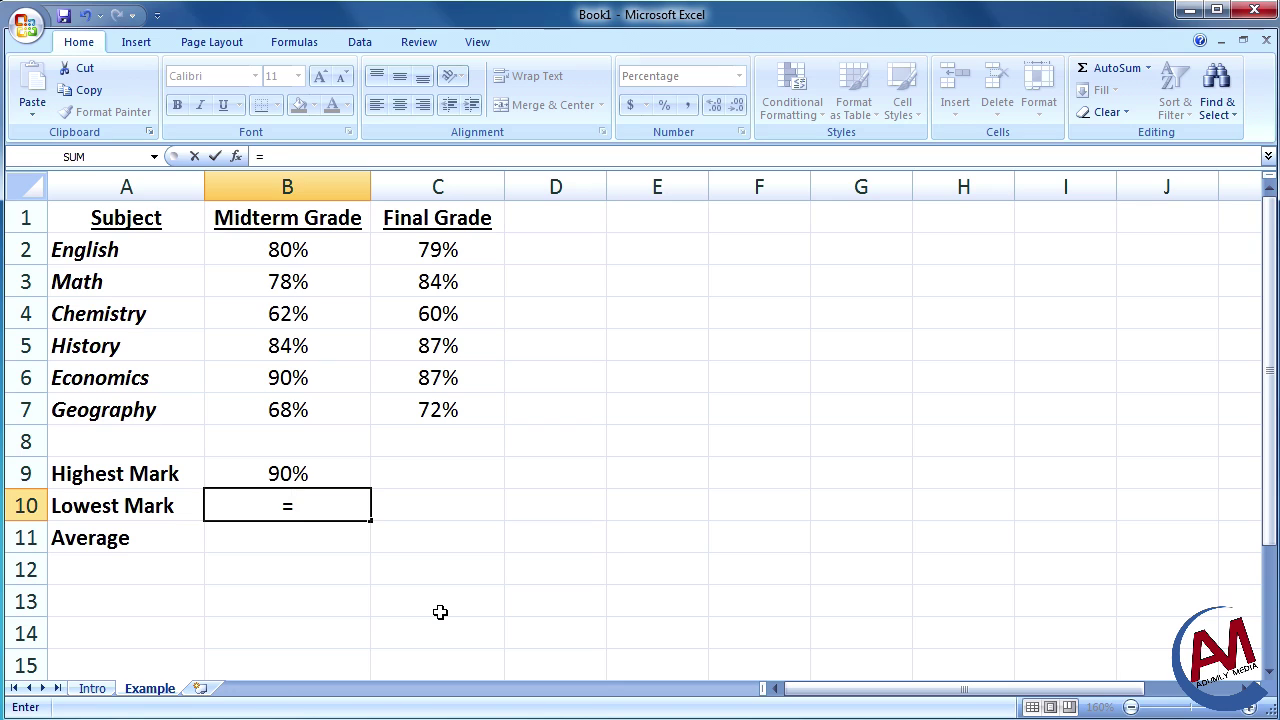
{"action": "type", "text": "min("}
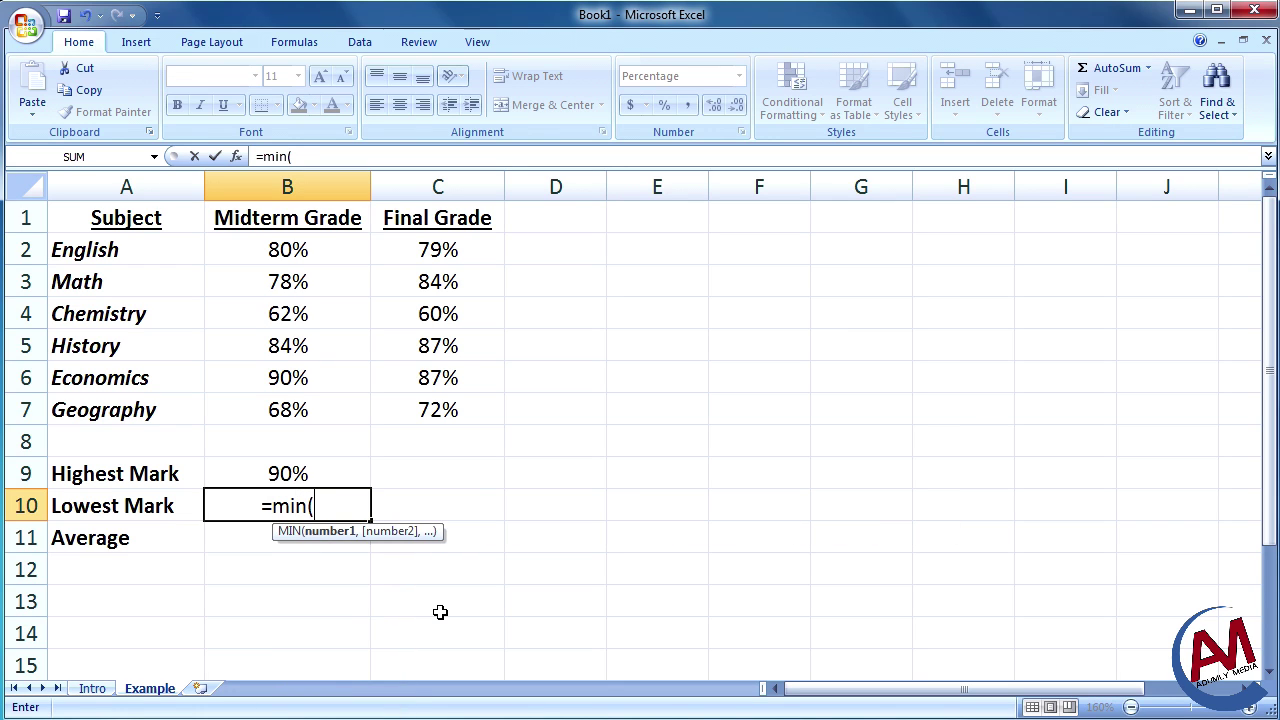
{"action": "left_click_drag", "start_coordinate": [266, 244], "coordinate": [300, 403]}
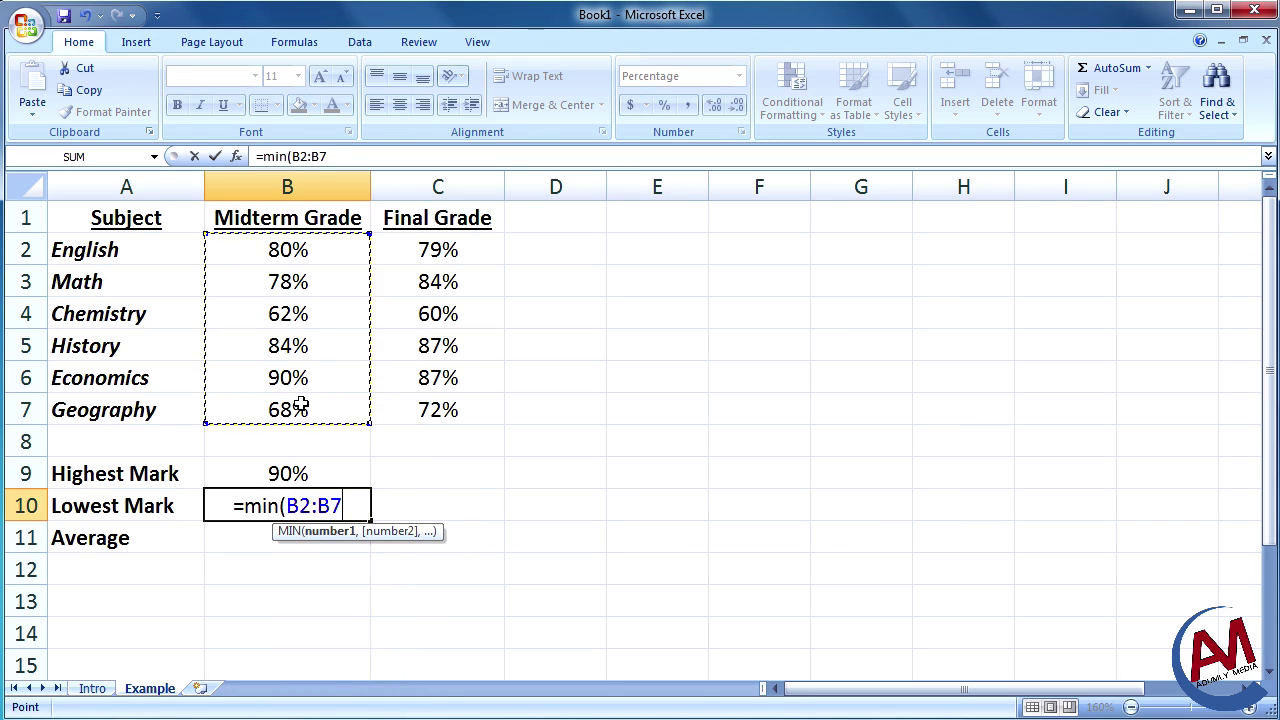
{"action": "key", "text": "Return"}
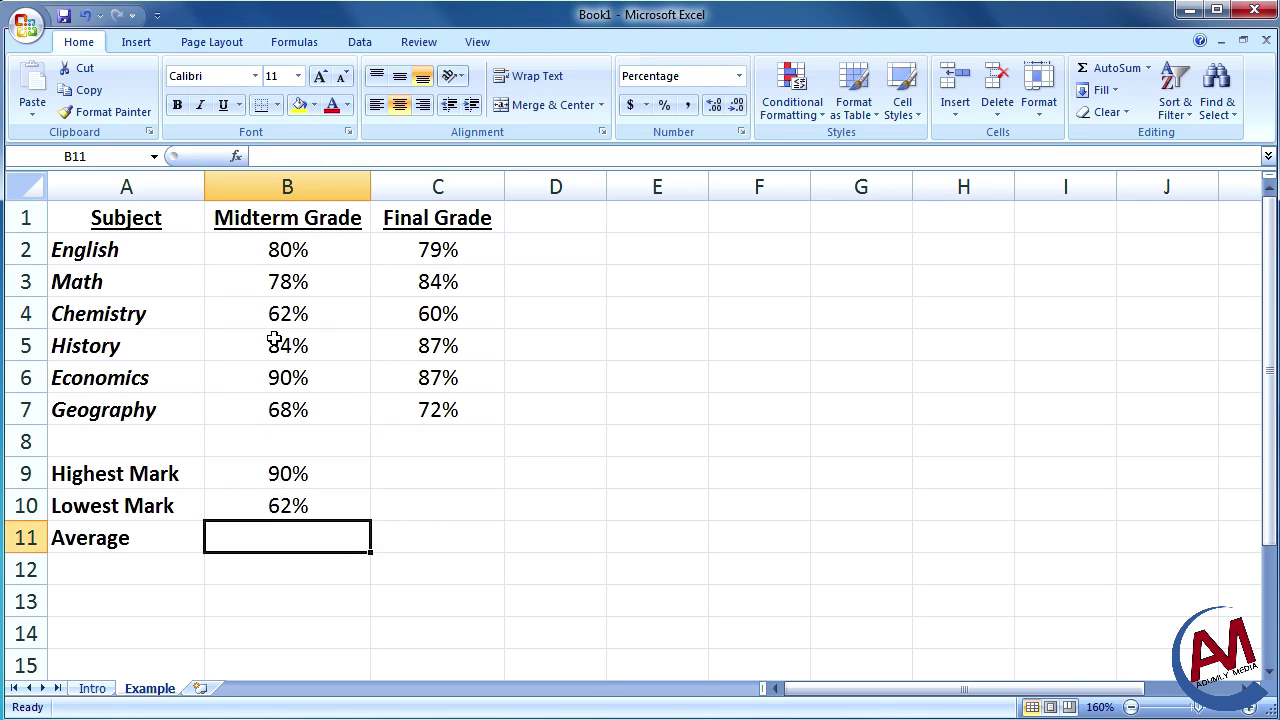
{"action": "left_click", "coordinate": [282, 322]}
{"action": "left_click", "coordinate": [298, 504]}
Enter =AVERAGE(B2:B7) in B11 so the midterm Average shows 77%.
{"action": "left_click", "coordinate": [286, 539]}
{"action": "type", "text": "=average("}
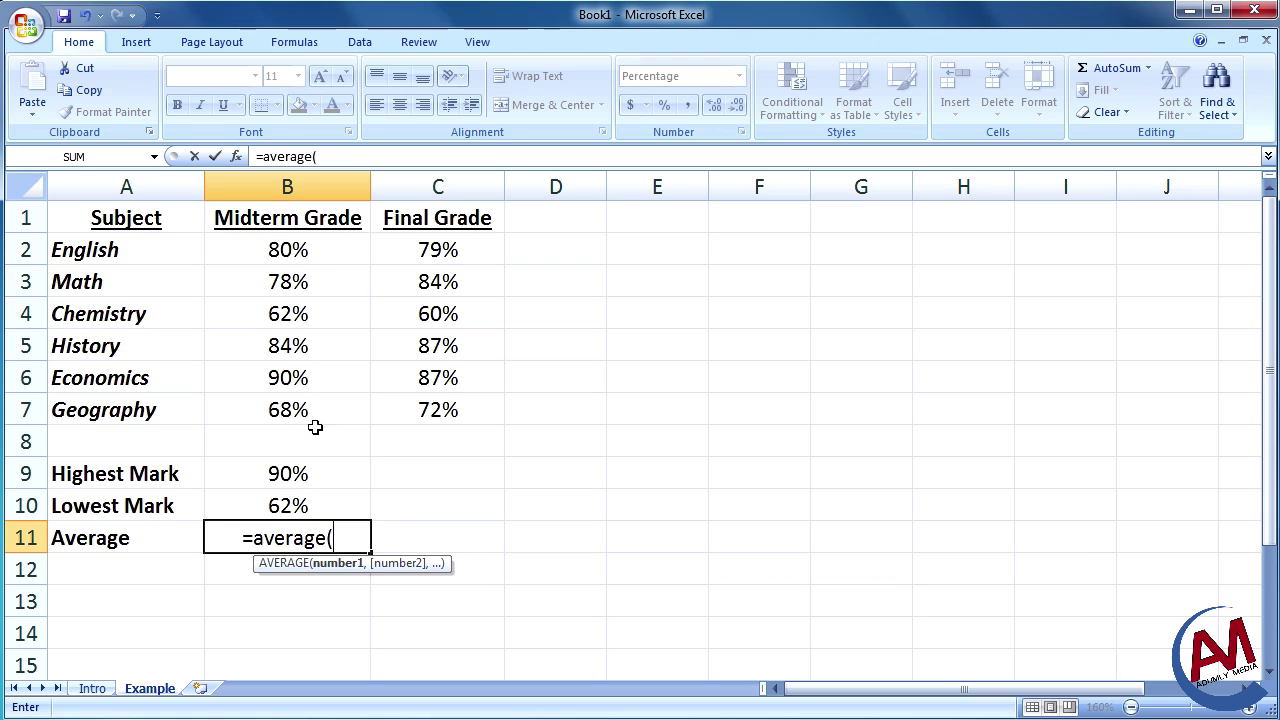
{"action": "left_click_drag", "start_coordinate": [314, 257], "coordinate": [334, 408]}
{"action": "key", "text": "Return"}
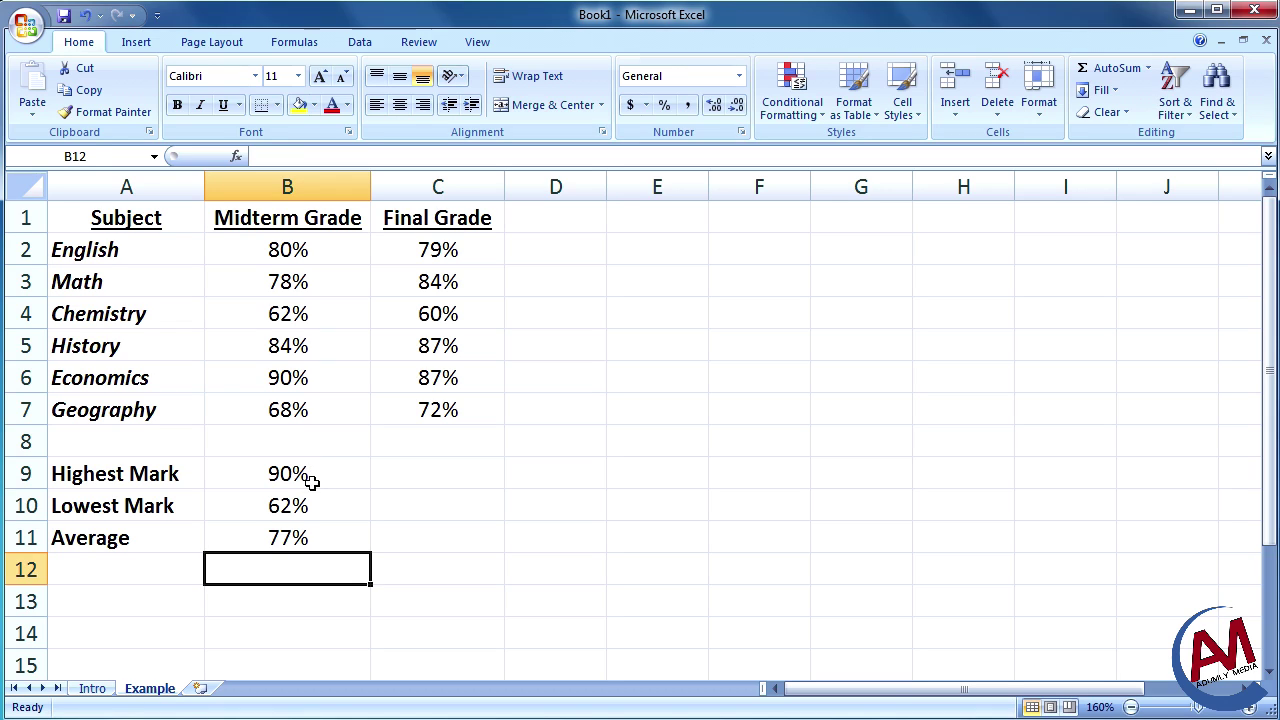
Fill the B9:B11 summary formulas right into column C, giving 87%, 60% and 78%.
{"action": "left_click_drag", "start_coordinate": [309, 477], "coordinate": [306, 530]}
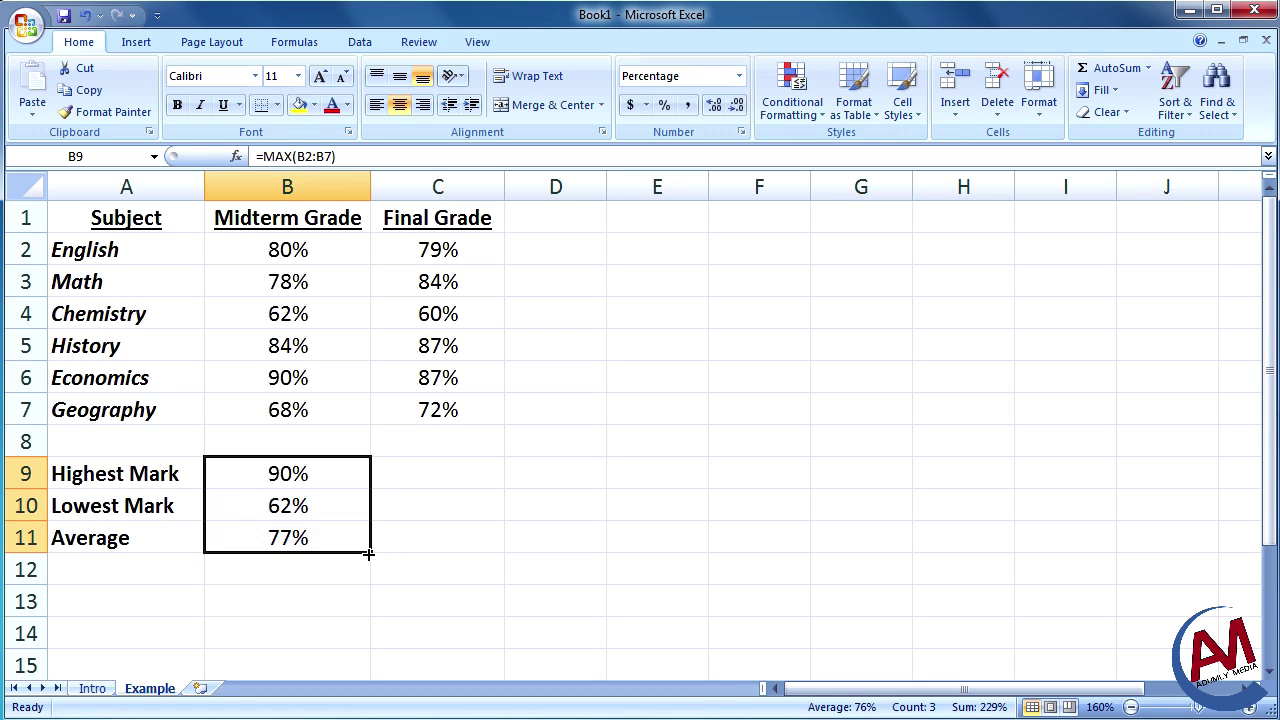
{"action": "left_click_drag", "start_coordinate": [370, 553], "coordinate": [467, 545]}
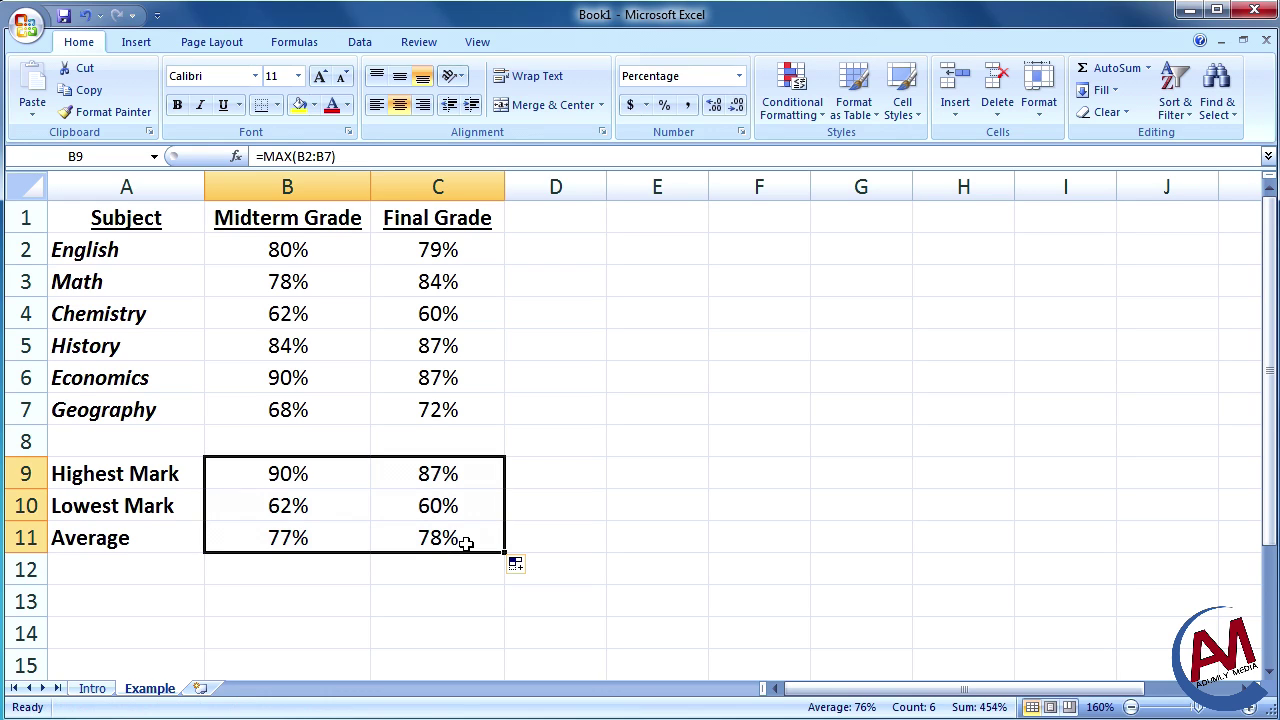
{"action": "left_click", "coordinate": [508, 504]}
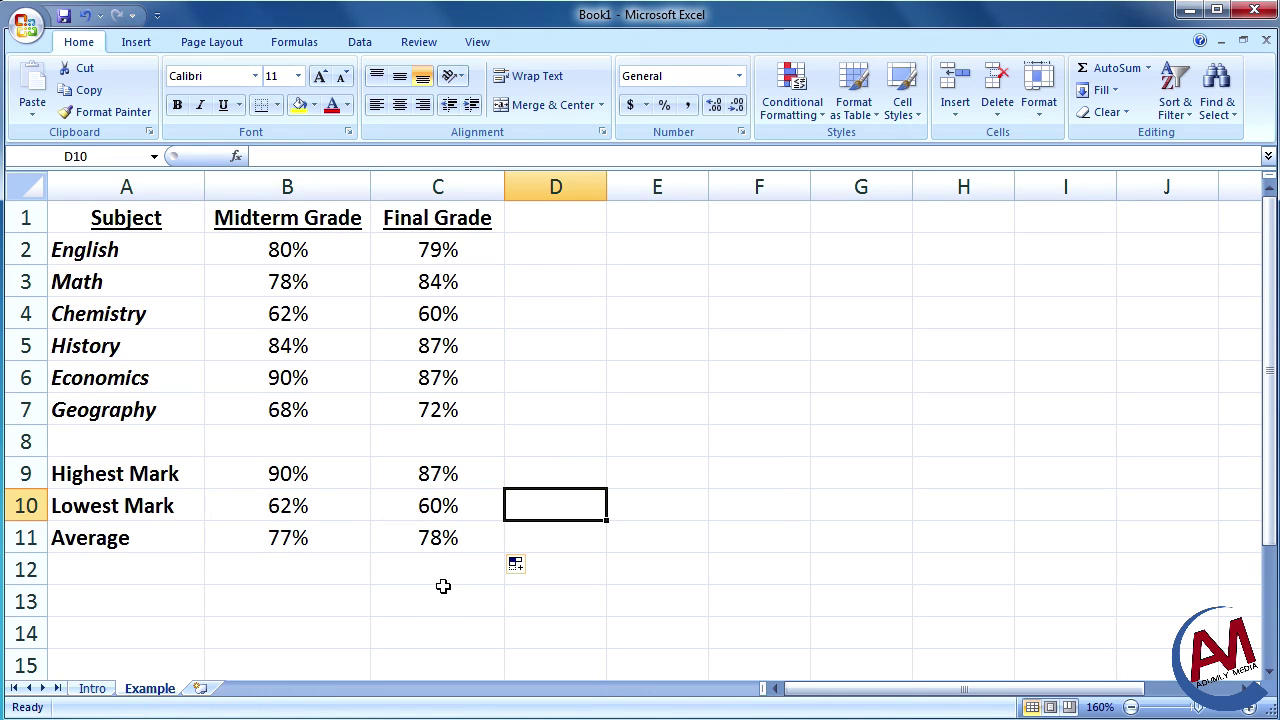
{"action": "left_click", "coordinate": [337, 485]}
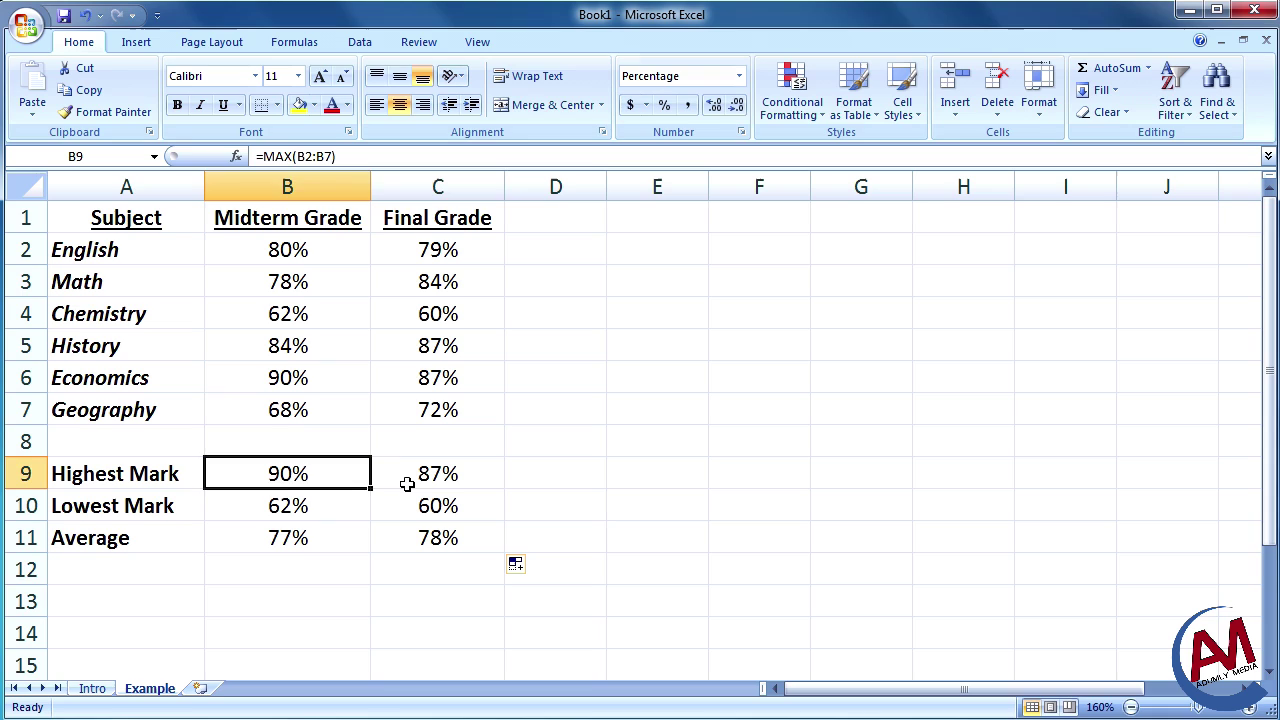
{"action": "left_click", "coordinate": [410, 480]}
{"action": "left_click", "coordinate": [345, 515]}
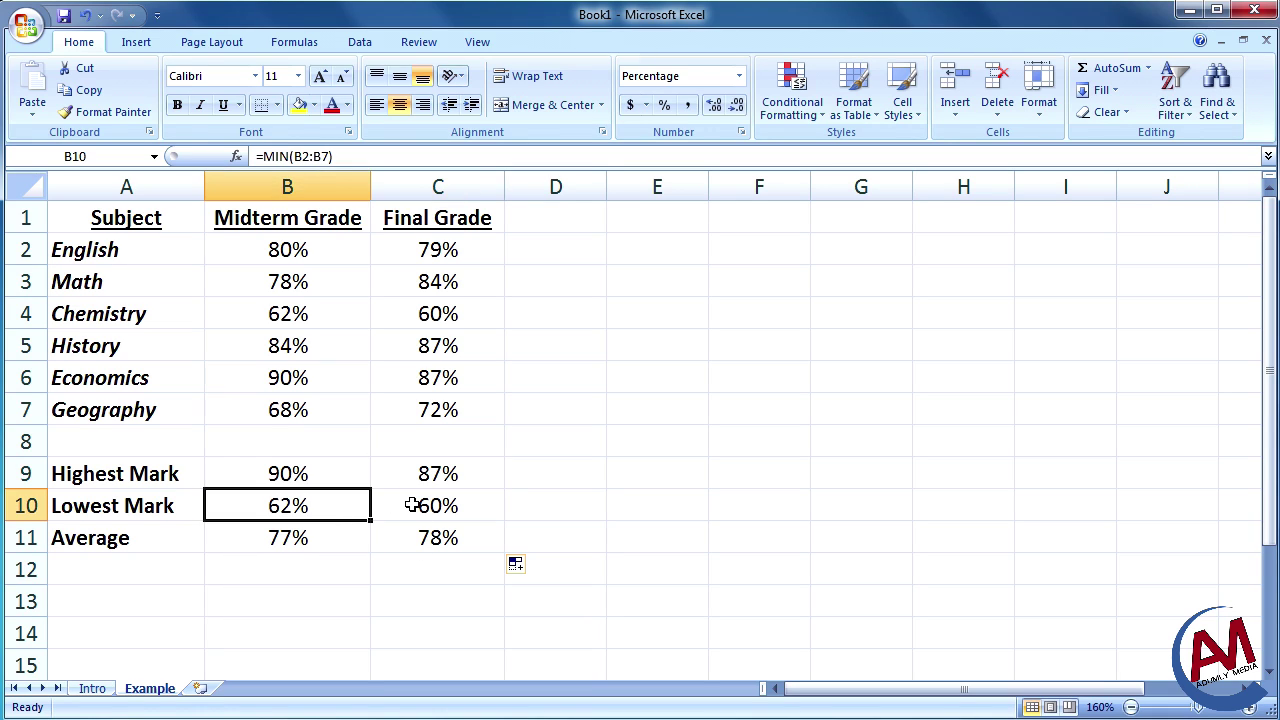
{"action": "left_click", "coordinate": [406, 504]}
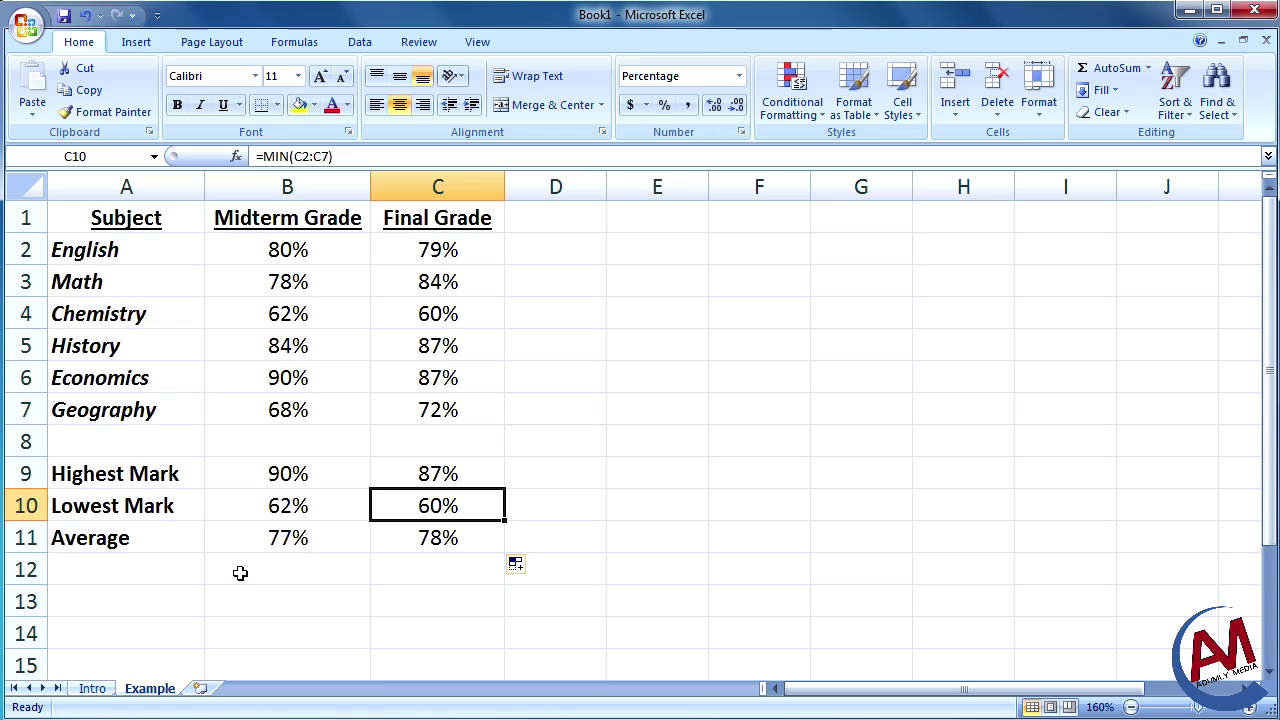
{"action": "left_click", "coordinate": [320, 538]}
{"action": "left_click", "coordinate": [425, 524]}
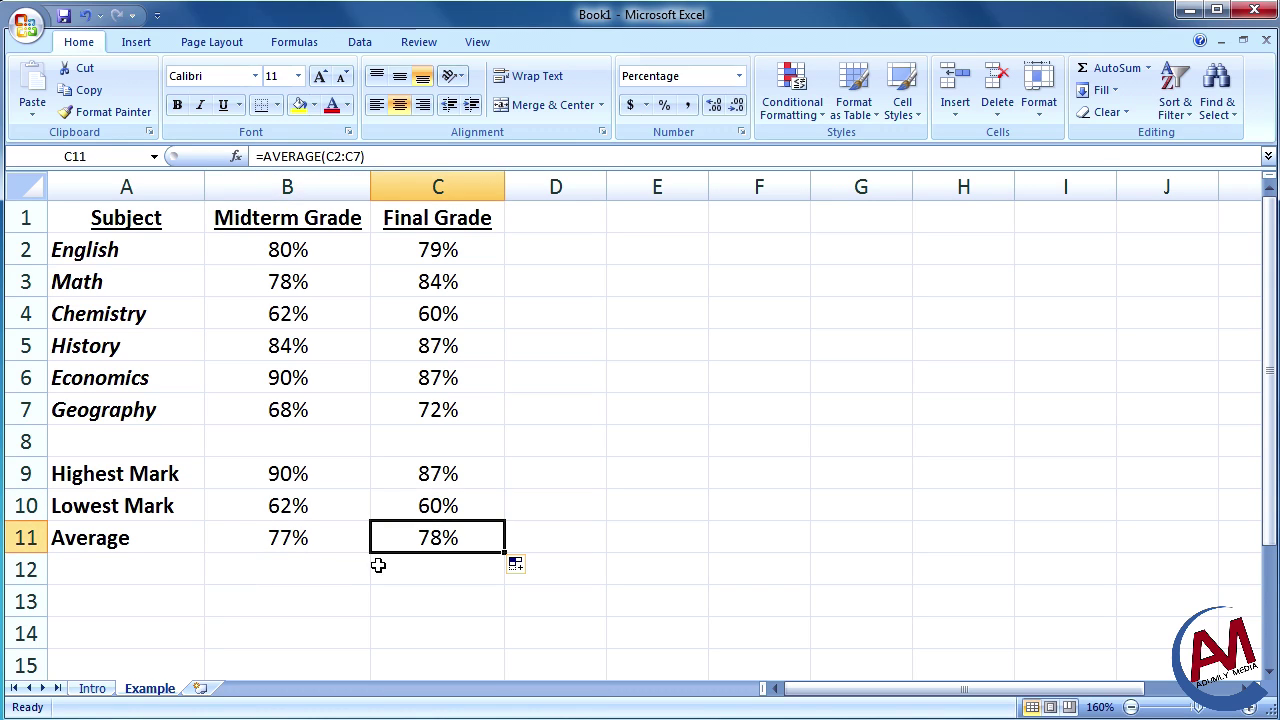